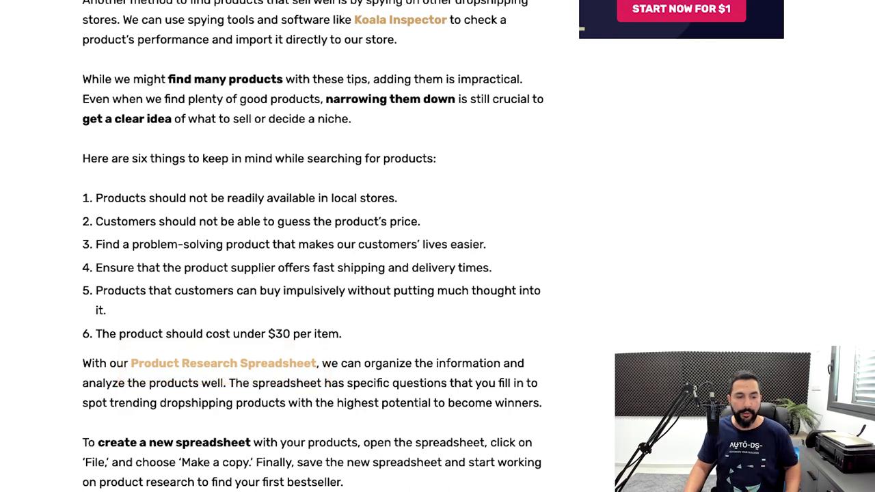
Open the Product Research Spreadsheet linked in the article and view its file options, including Make a copy.
click(211, 365)
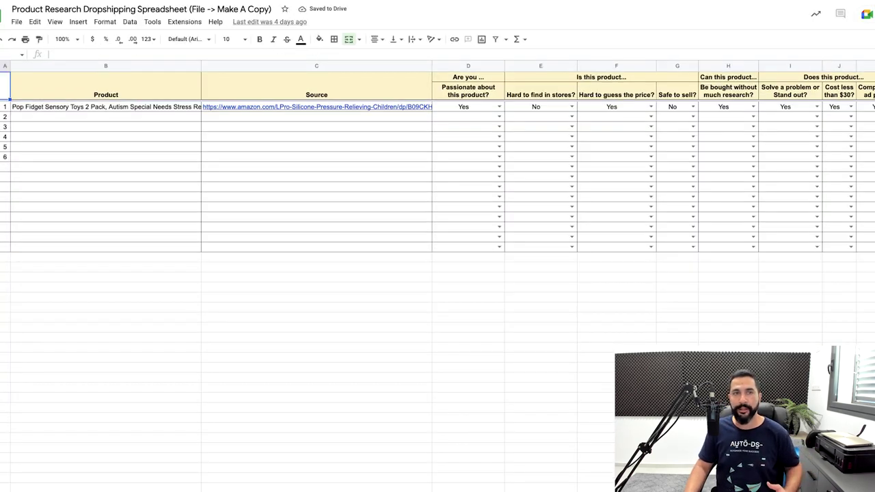
click(16, 21)
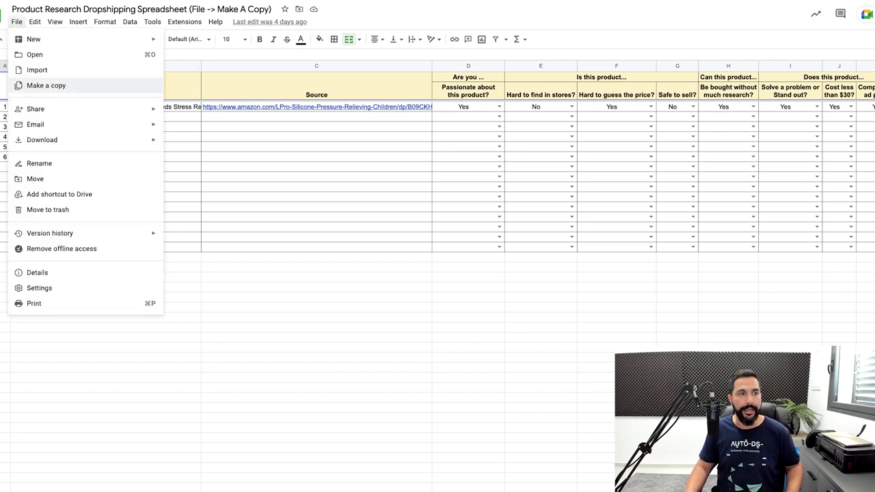
click(316, 127)
Examine the Product and Source entries of the sample fidget toy in the first product row.
click(317, 116)
click(105, 117)
click(316, 117)
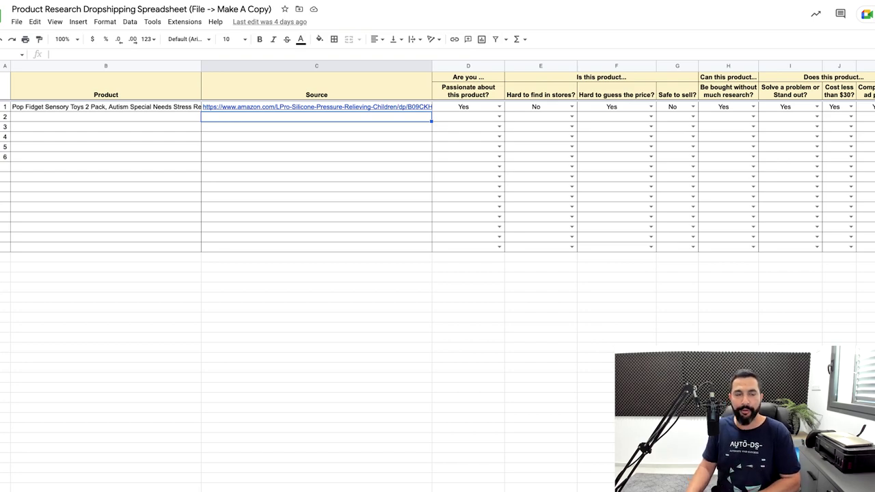
click(106, 116)
click(106, 107)
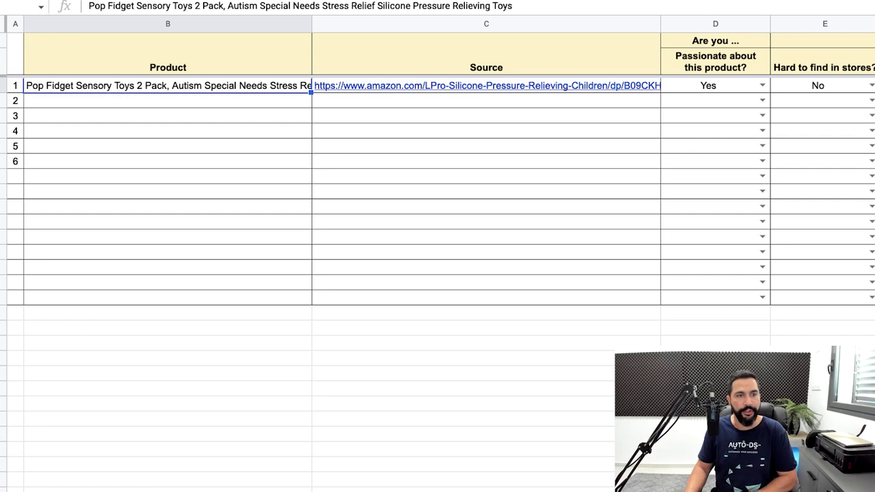
click(486, 85)
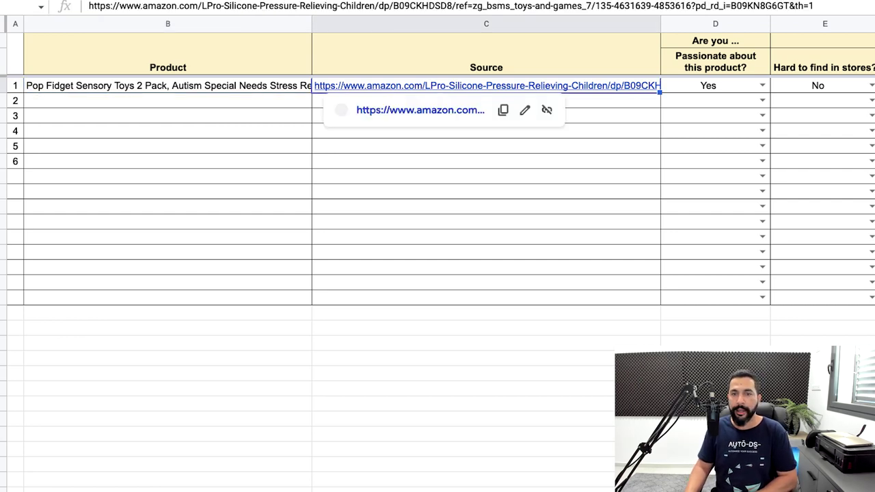
Go through the sample product's yes/no answers from the passion question to FB ad policies and back.
key(Right)
key(Right)
key(Right)
key(Right)
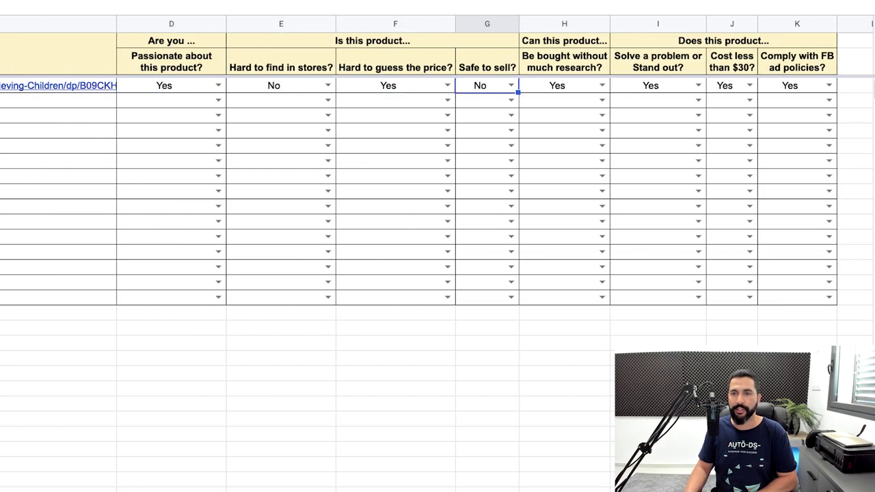
key(Right)
key(Right)
key(Right)
key(Right)
key(Right)
key(Left)
key(Left)
key(Left)
key(Left)
key(Left)
key(Left)
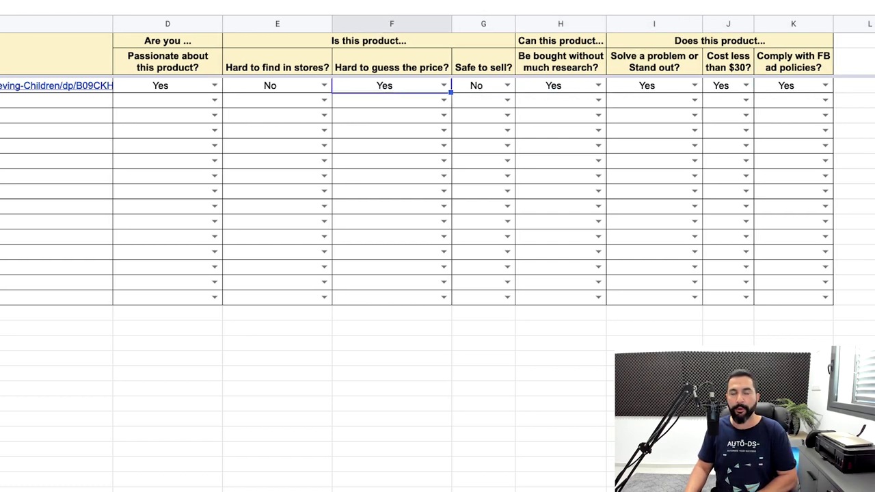
key(Left)
key(Left)
key(Left)
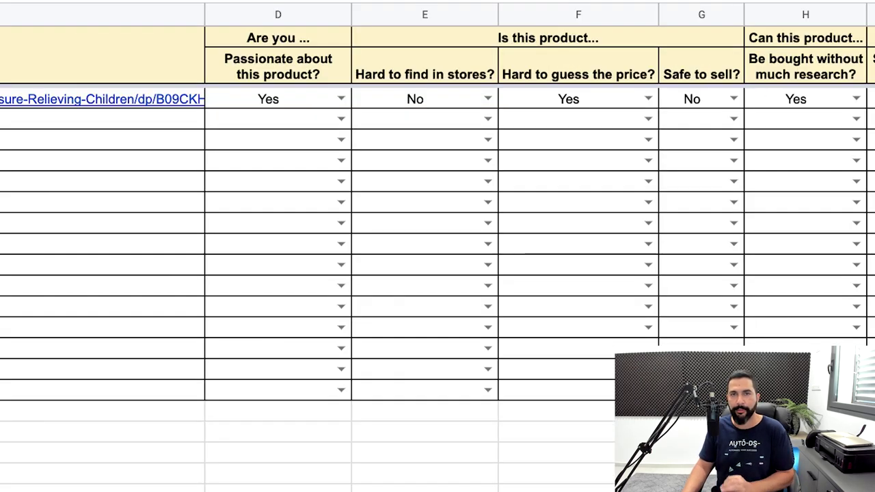
Set the sample product's "Passionate about this product?" answer to Yes.
click(102, 139)
click(102, 99)
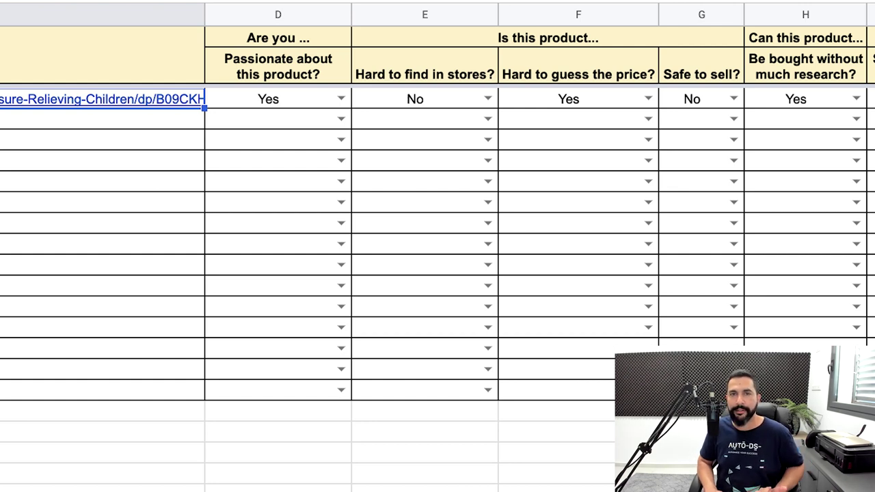
click(278, 98)
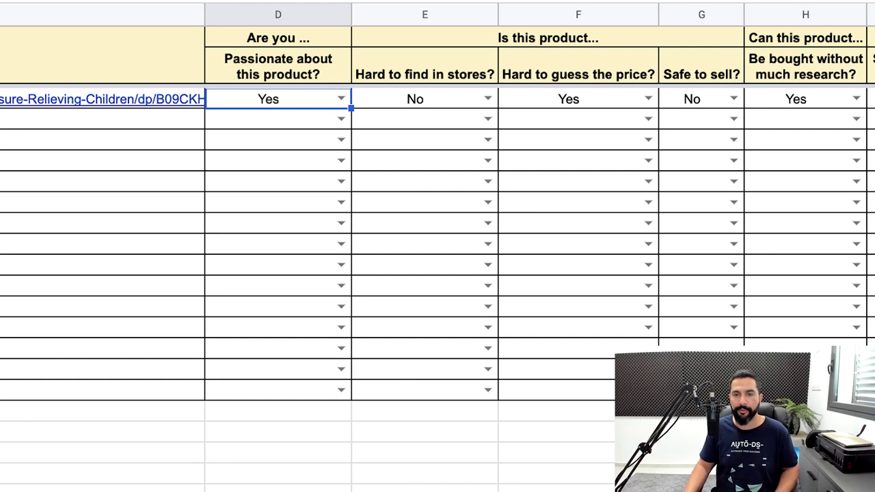
click(341, 98)
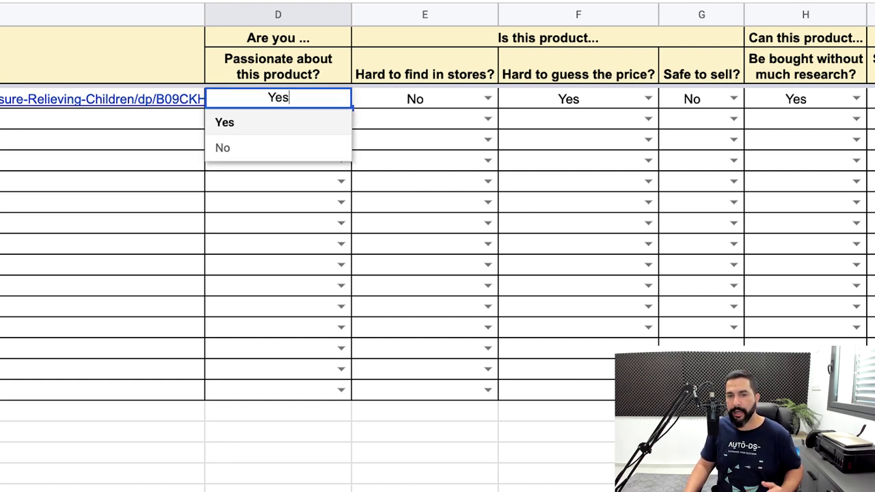
key(Return)
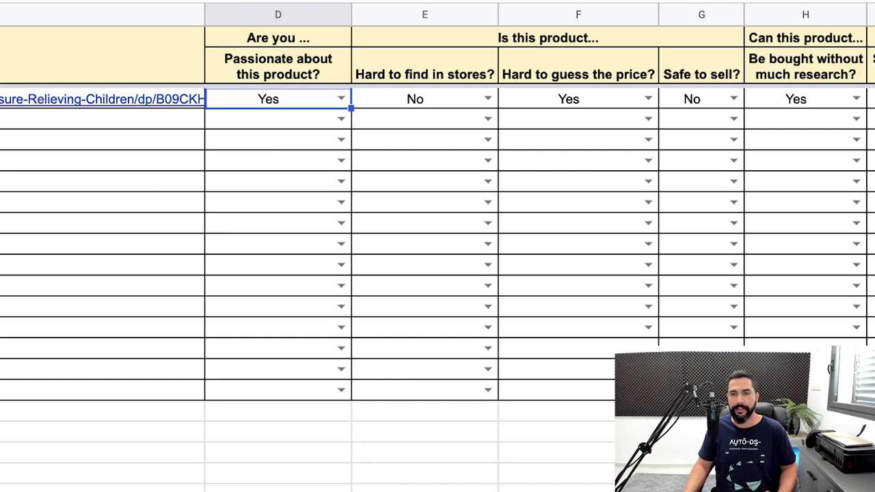
Examine the criteria headings on store availability, impulse buying, FB ad policies and price guessing.
click(425, 66)
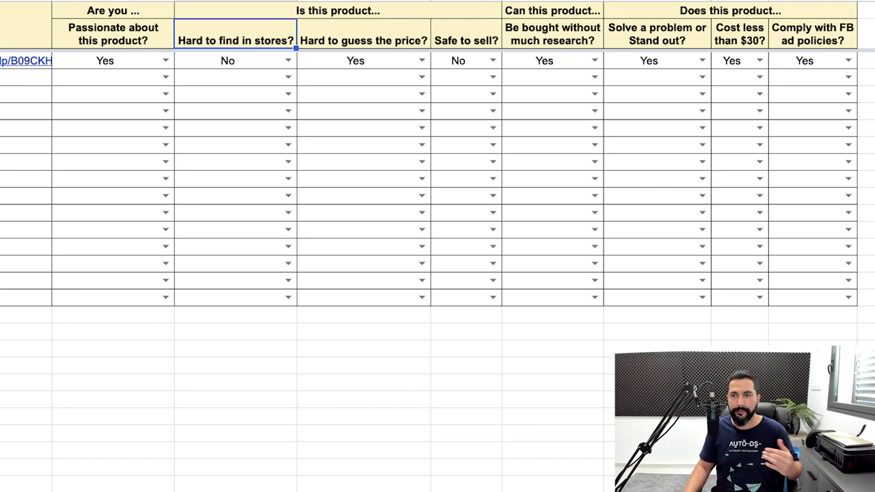
click(553, 34)
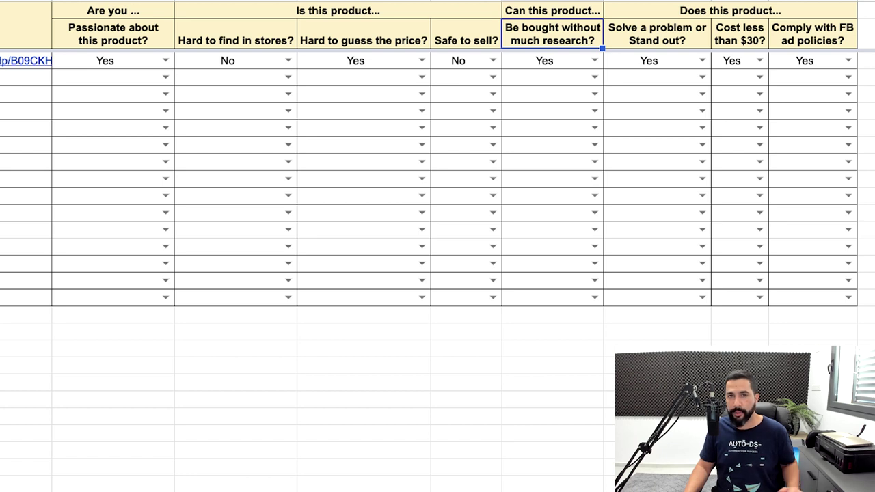
click(812, 33)
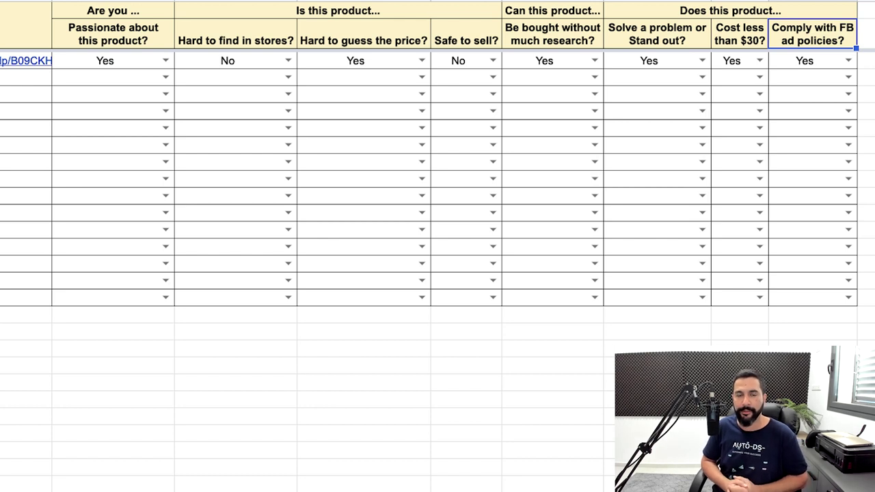
click(363, 34)
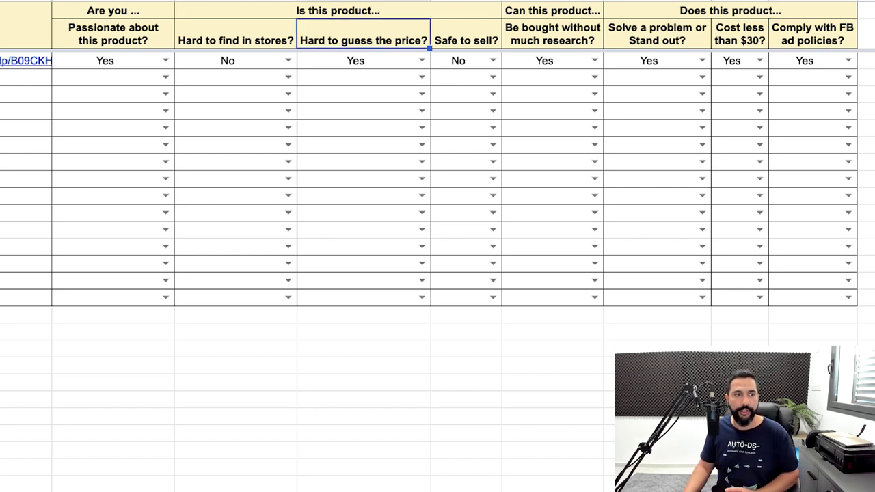
Select the sample product's answers across all criteria, from "Passionate about this product?" to "Comply with FB ad policies?".
drag(4, 76, 14, 265)
click(235, 60)
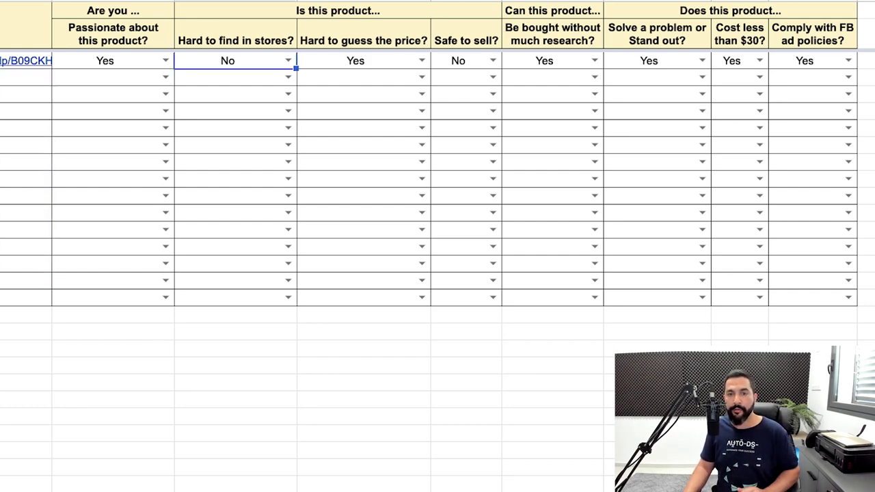
drag(110, 60, 804, 60)
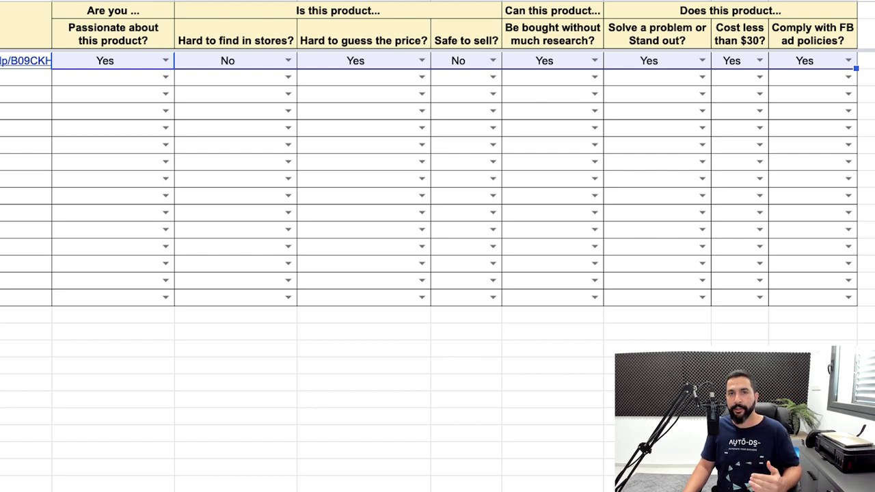
Review the criteria headings on problem solving, buying without research, selling safety and price guessing.
click(642, 110)
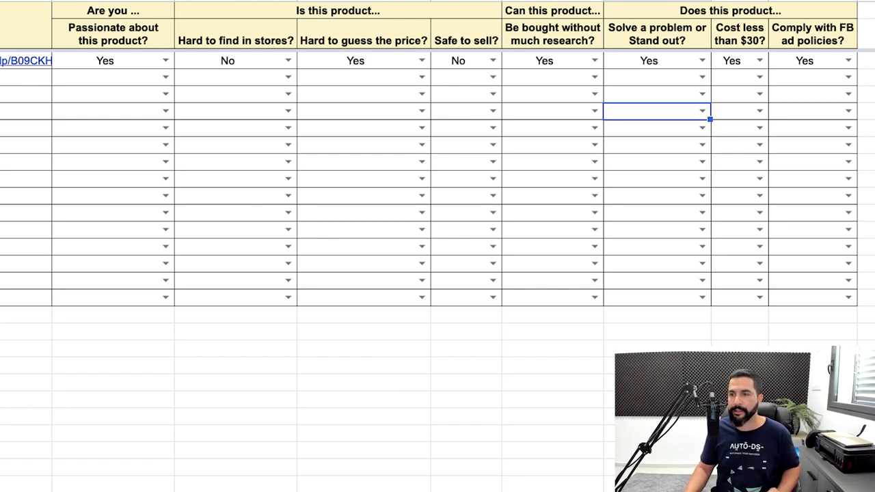
click(657, 33)
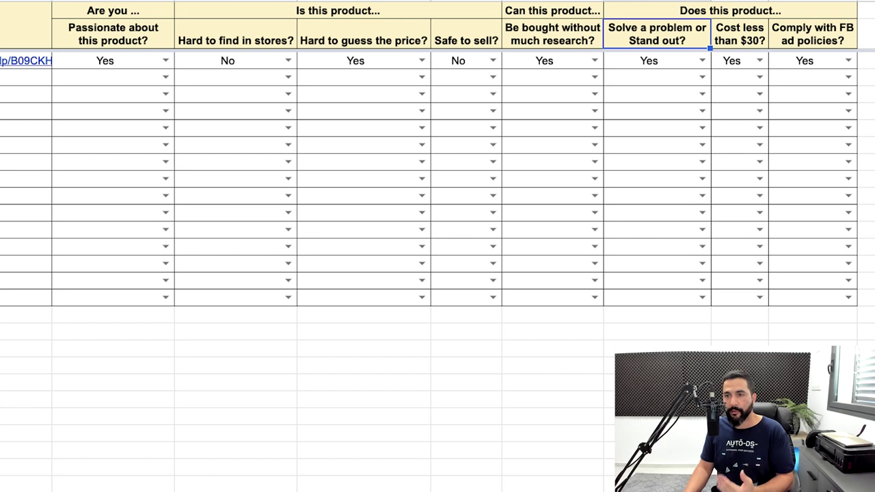
click(552, 34)
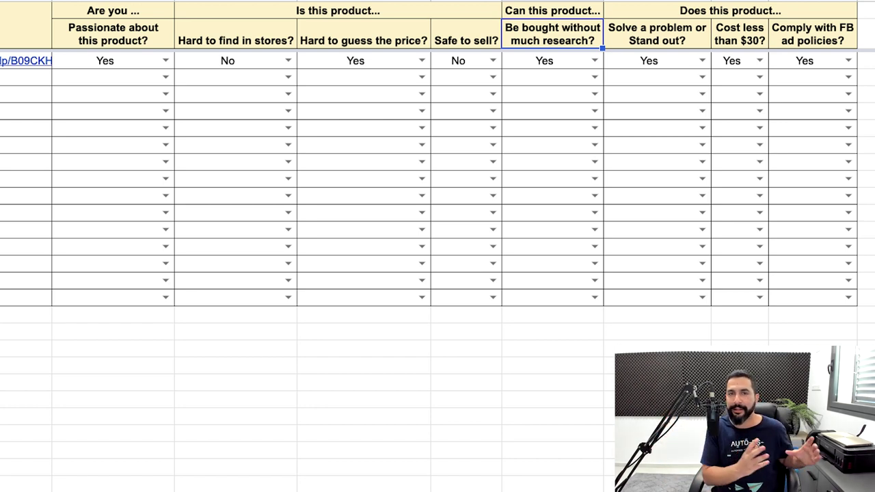
click(466, 33)
click(363, 33)
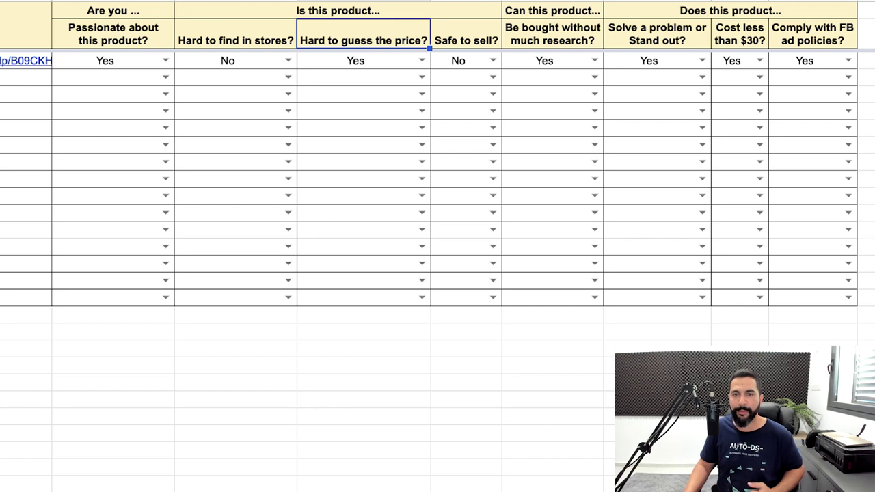
click(553, 33)
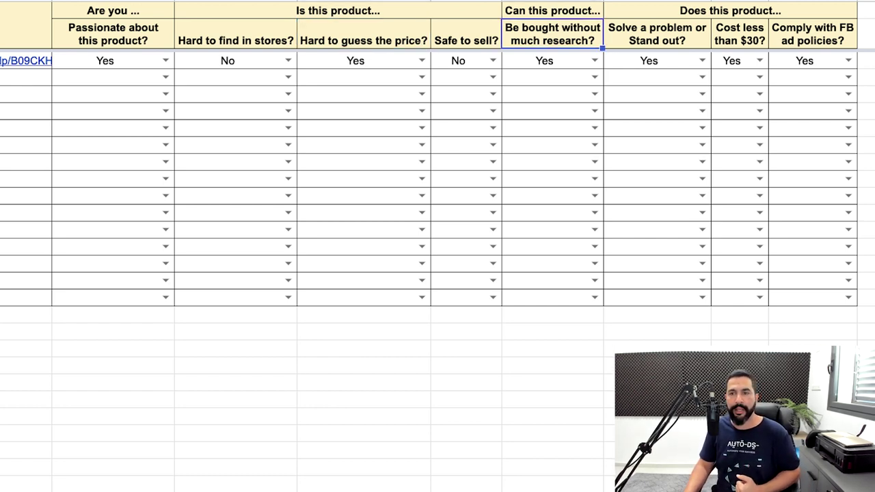
click(363, 33)
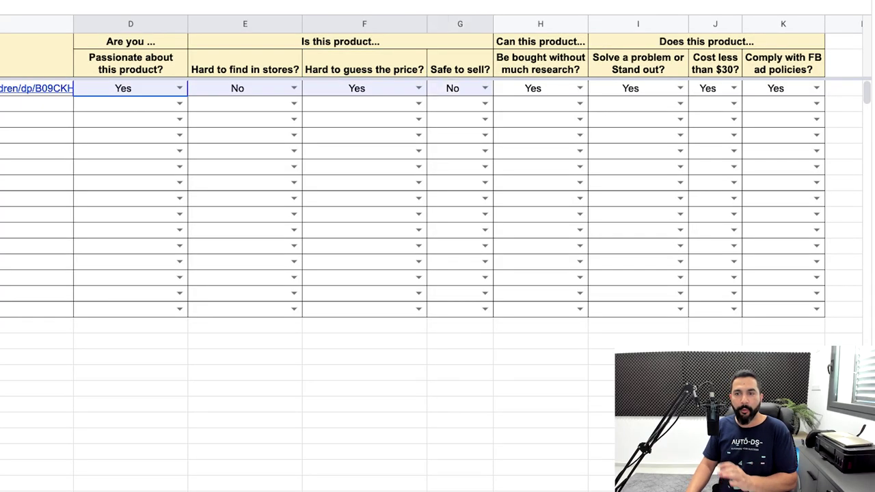
Highlight the sample product's full row of answers and the Product and Source cells from the first row down.
shift+click(776, 88)
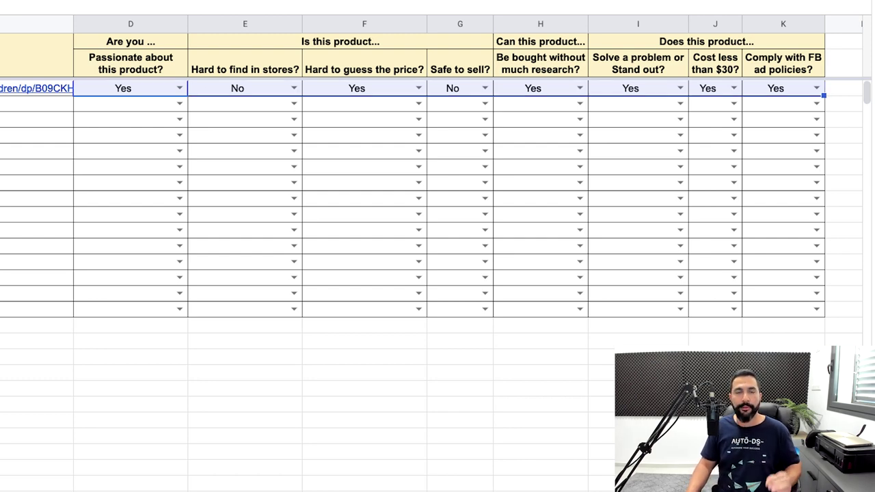
click(37, 104)
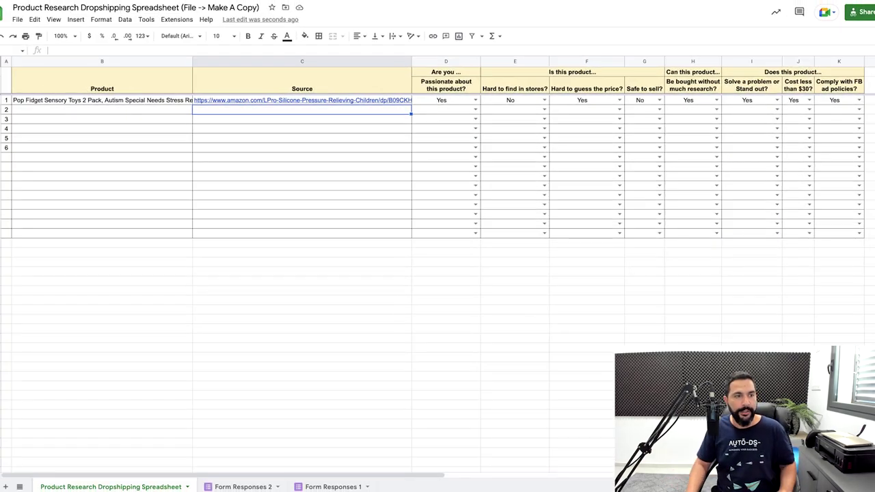
drag(102, 100, 301, 195)
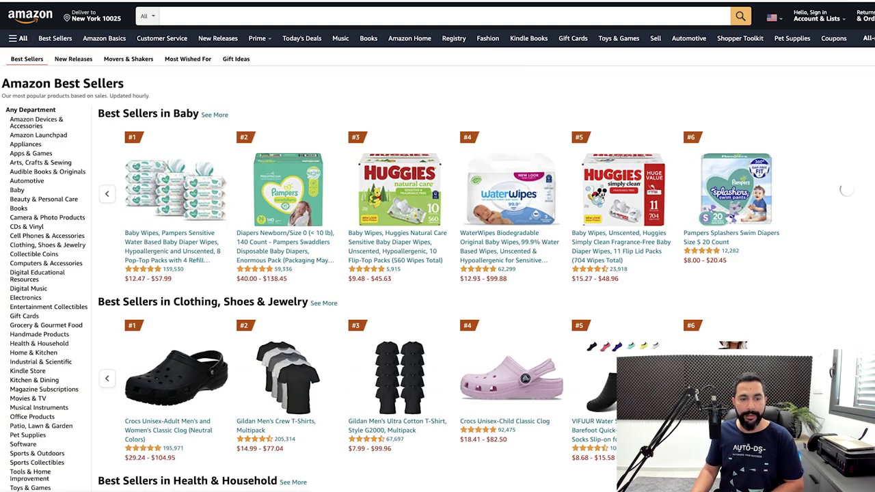
Switch to Amazon Best Sellers and browse the top products across its departments, such as clothing, household and office.
scroll(396, 181, down, 2)
scroll(438, 246, down, 3)
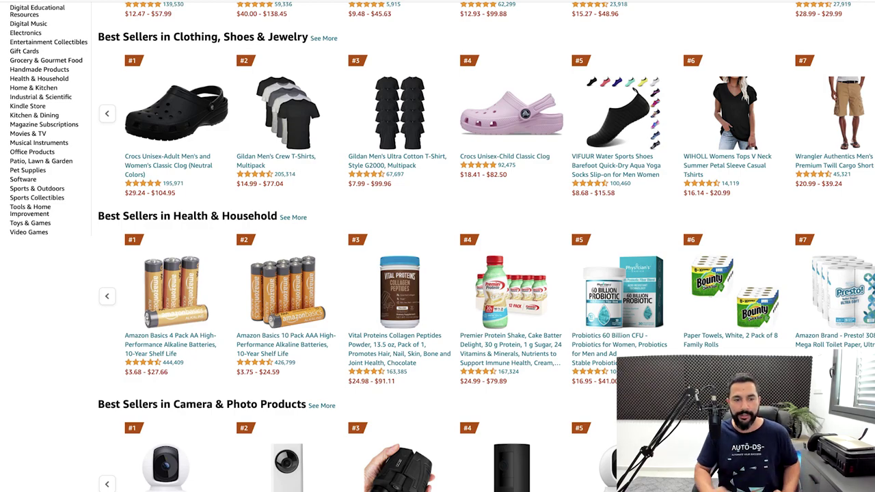
scroll(437, 246, up, 3)
scroll(438, 246, down, 3)
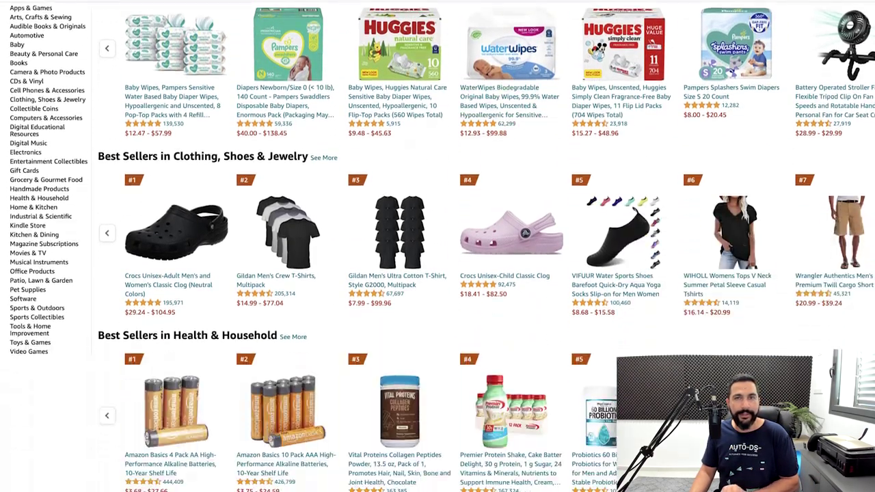
scroll(437, 246, down, 6)
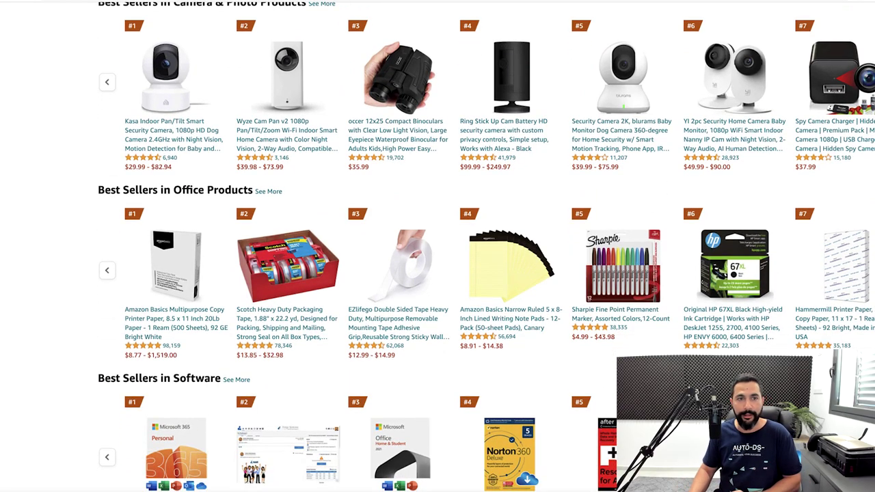
scroll(438, 246, up, 10)
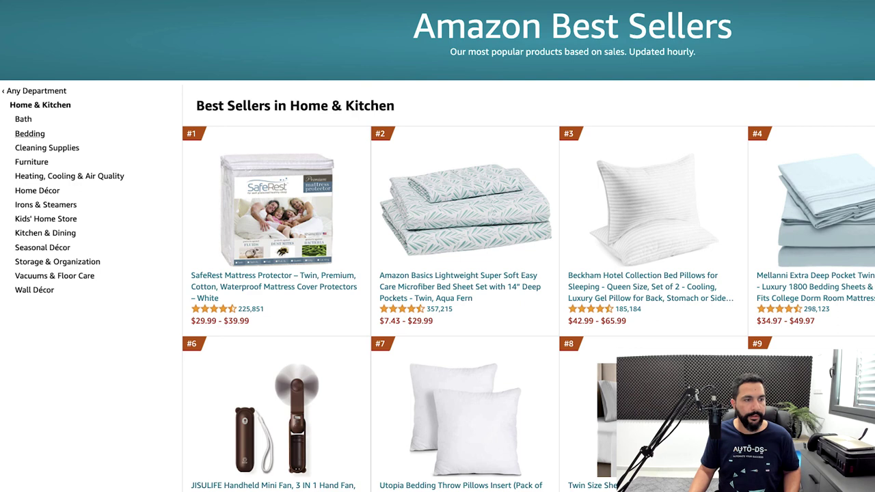
Narrow the Home & Kitchen best sellers to Bedding, Air Mattresses & Accessories, and Air Mattresses, and browse the ranked products.
click(29, 133)
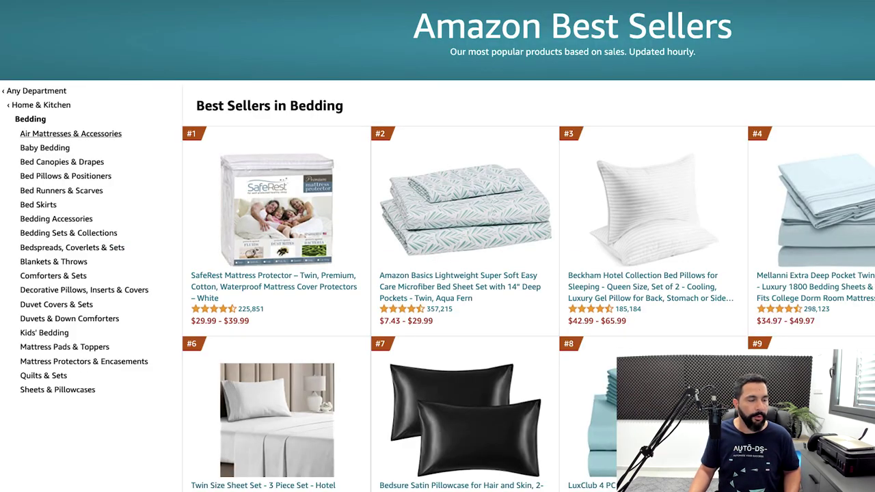
click(71, 134)
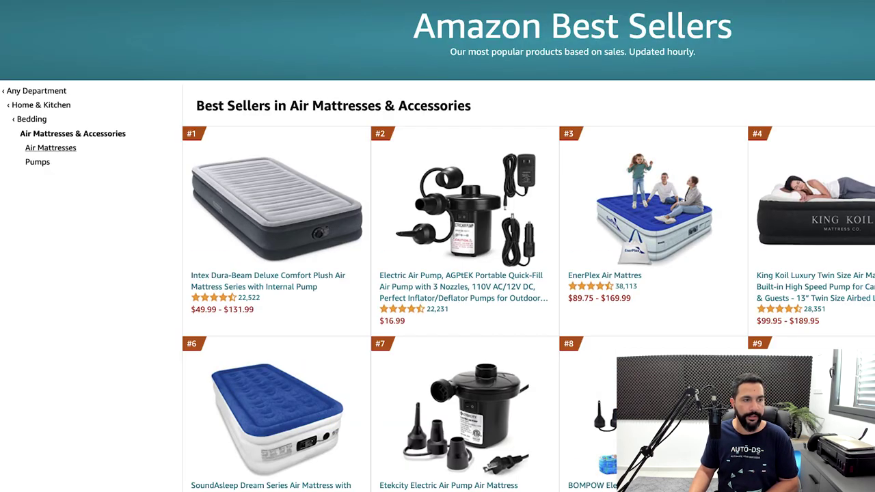
click(50, 148)
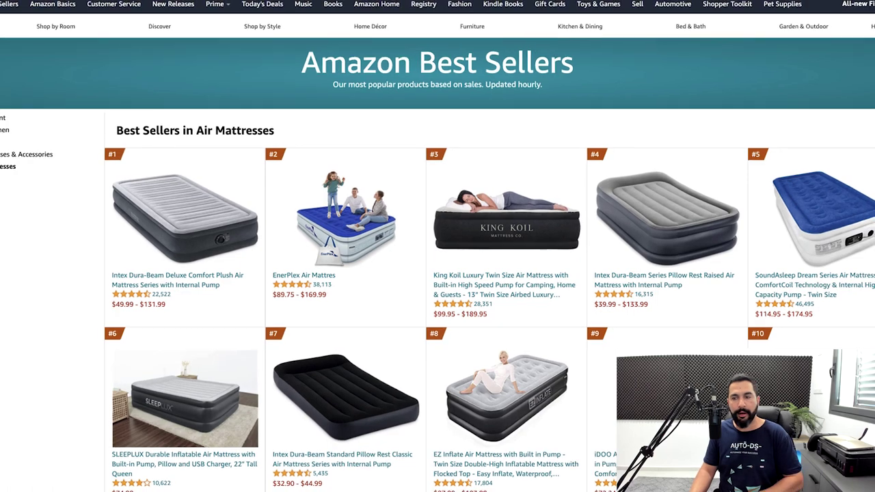
scroll(346, 225, down, 3)
scroll(438, 246, down, 2)
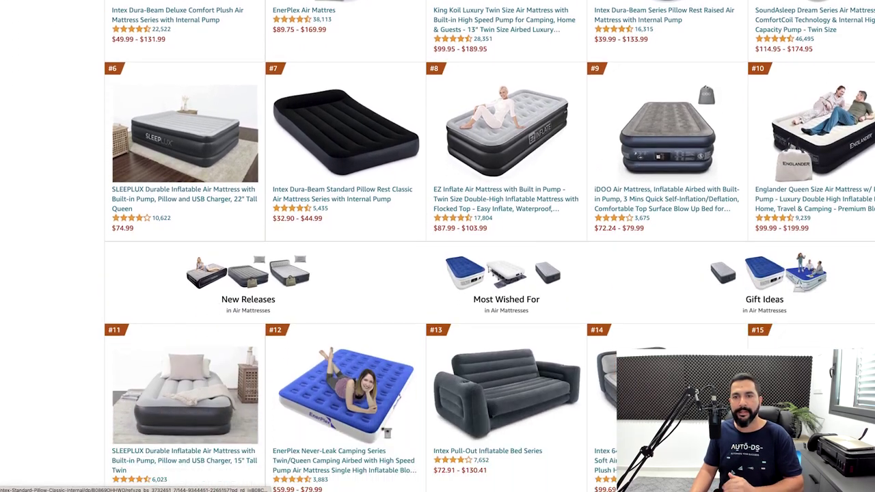
Examine the rest of the Air Mattresses best sellers, comparing products, prices and ratings down to rank 50.
scroll(438, 246, up, 1)
scroll(438, 246, down, 5)
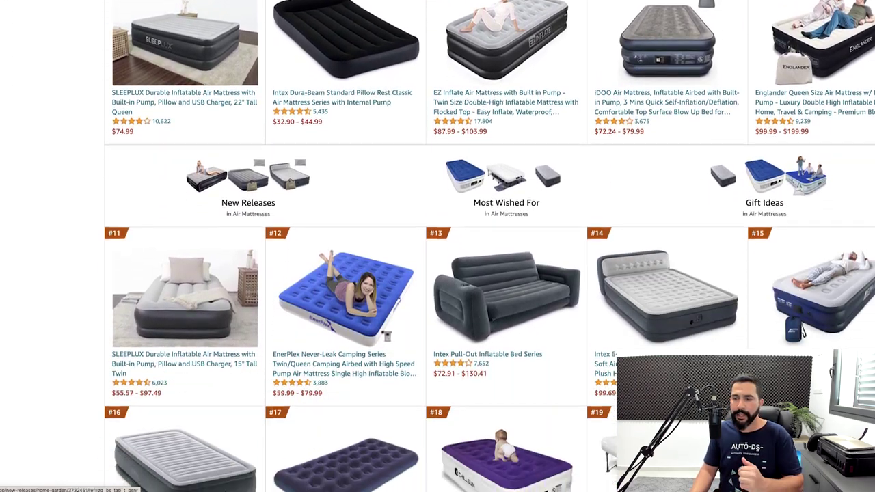
scroll(437, 246, down, 2)
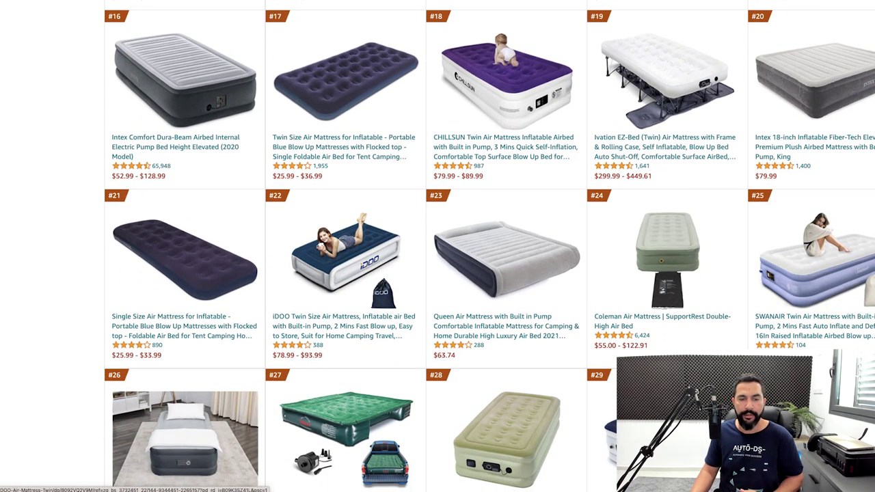
scroll(345, 226, down, 4)
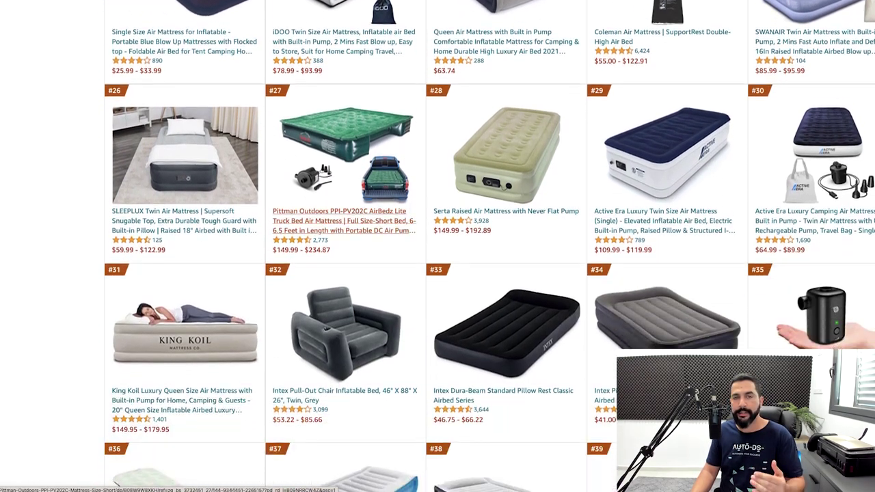
scroll(345, 226, down, 2)
scroll(345, 226, down, 5)
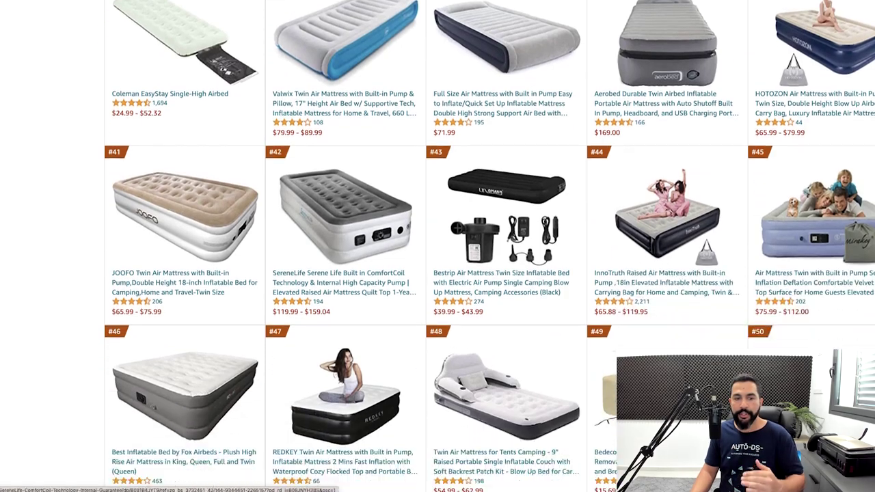
scroll(346, 212, down, 3)
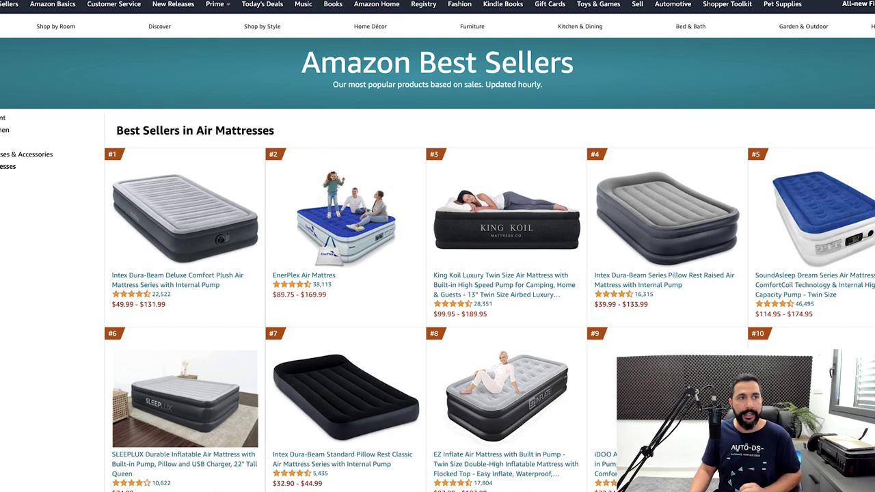
Return to the general Amazon Best Sellers, open Movers & Shakers and browse the fastest-rising products across departments.
key(alt+Left)
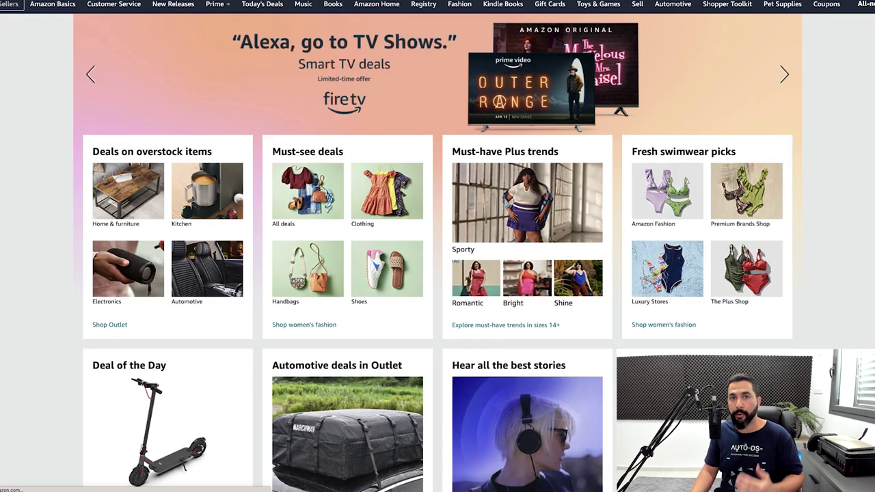
click(8, 3)
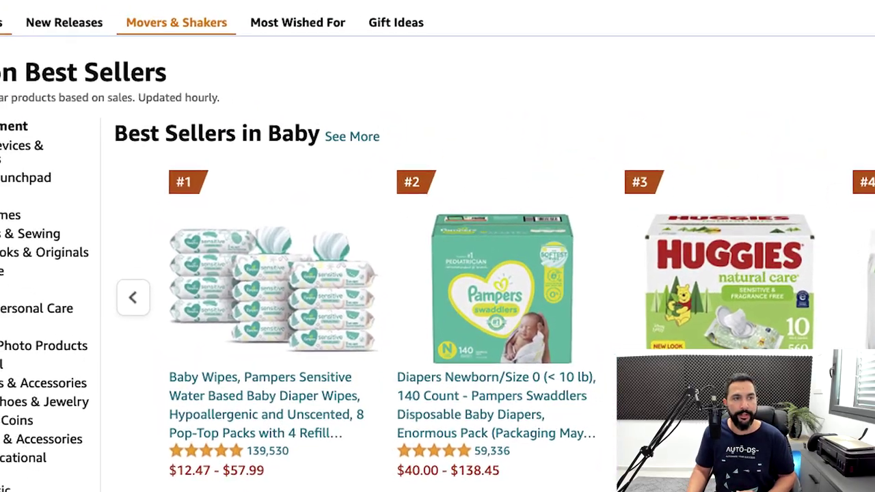
click(175, 22)
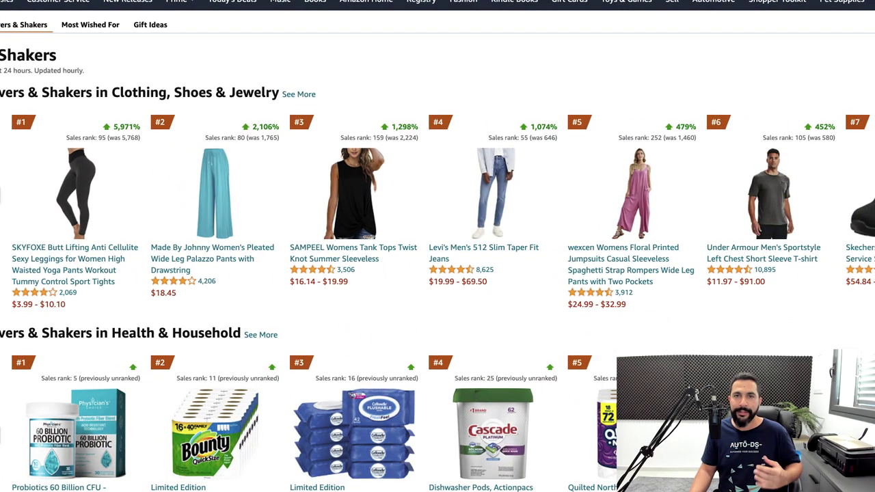
scroll(438, 246, down, 5)
scroll(437, 246, down, 8)
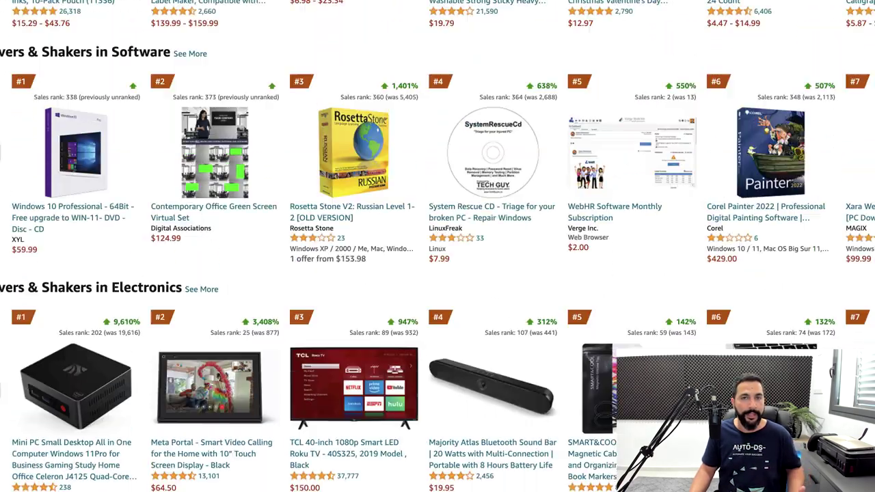
scroll(437, 246, up, 10)
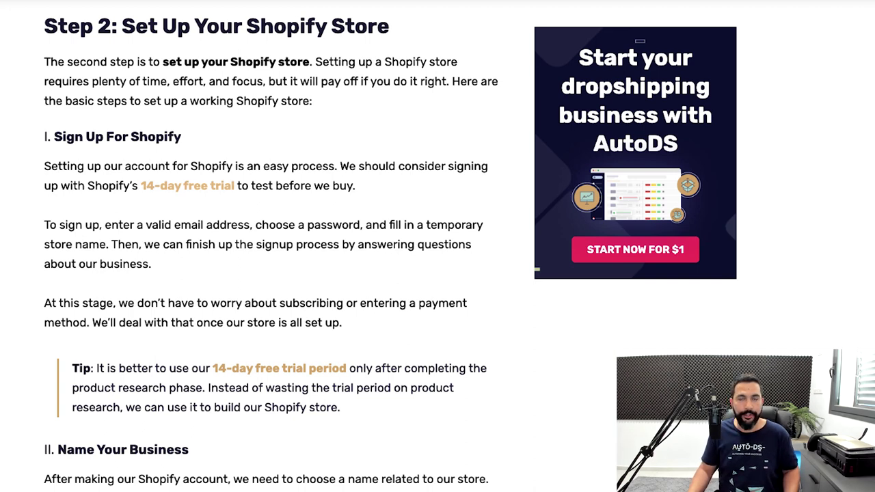
Review the guide's sections on signing up for Shopify and naming the business, and enlarge the Shopify admin home page.
scroll(271, 246, down, 5)
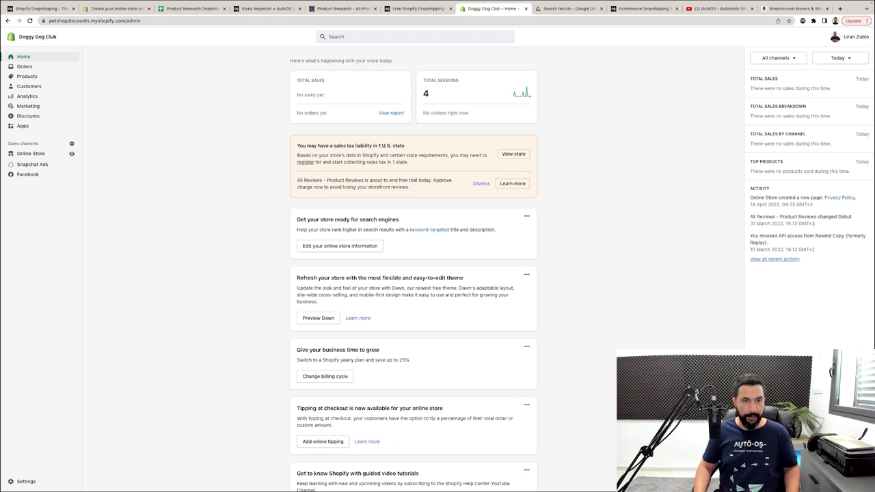
key(ctrl+plus)
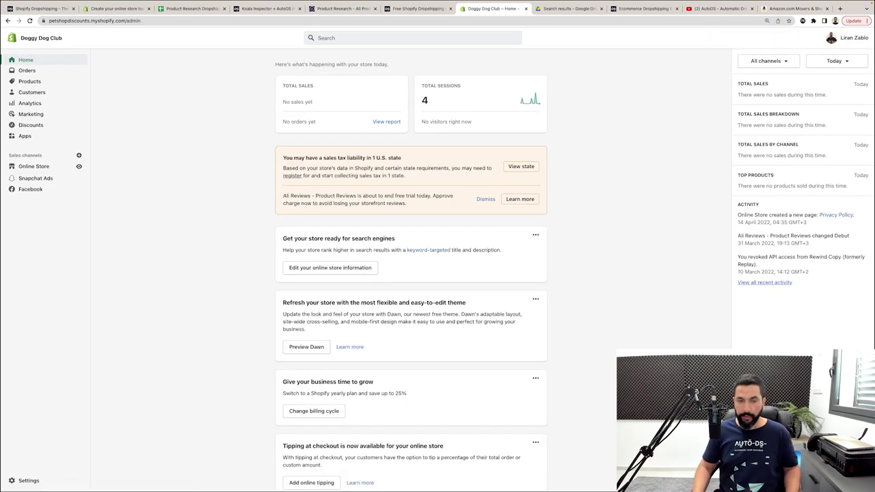
key(ctrl+plus)
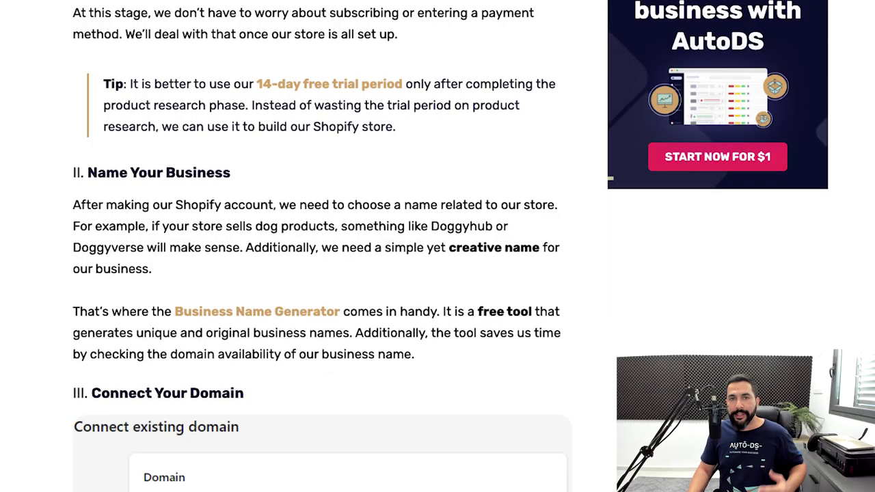
scroll(322, 246, down, 1)
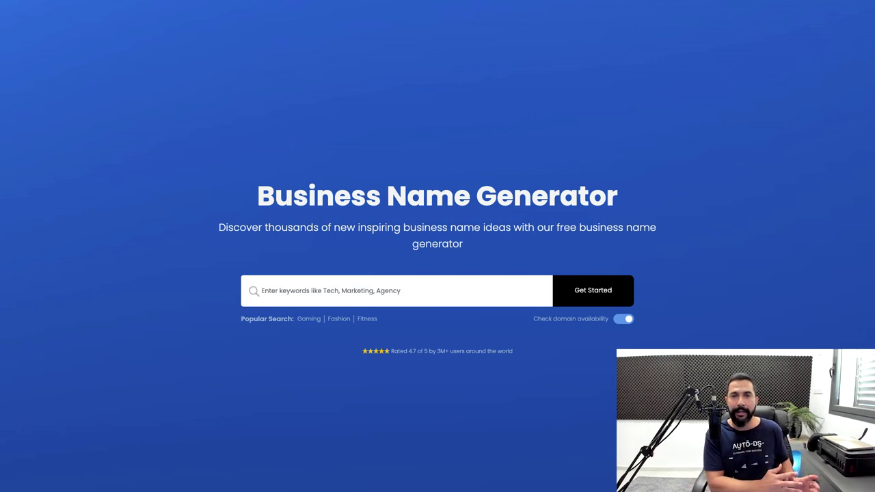
Generate business name ideas for "best deals" in the Business Name Generator and check domain availability for Trend Best.
click(328, 291)
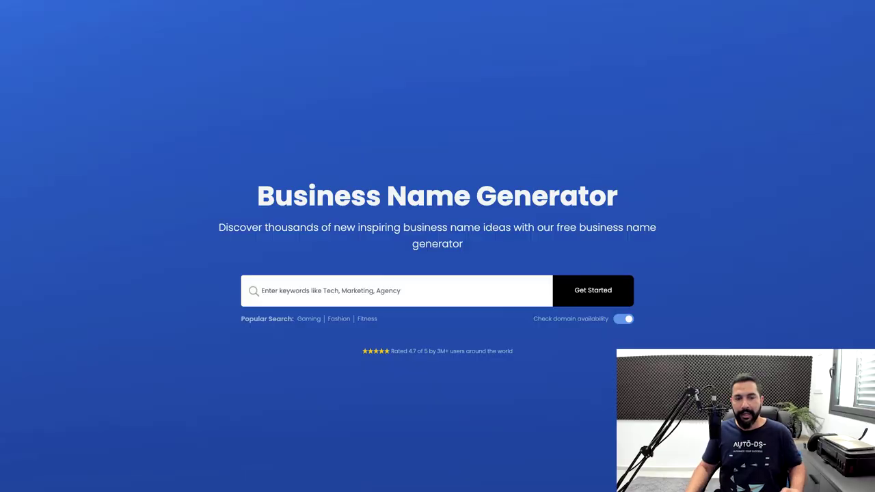
click(261, 291)
text(best deals)
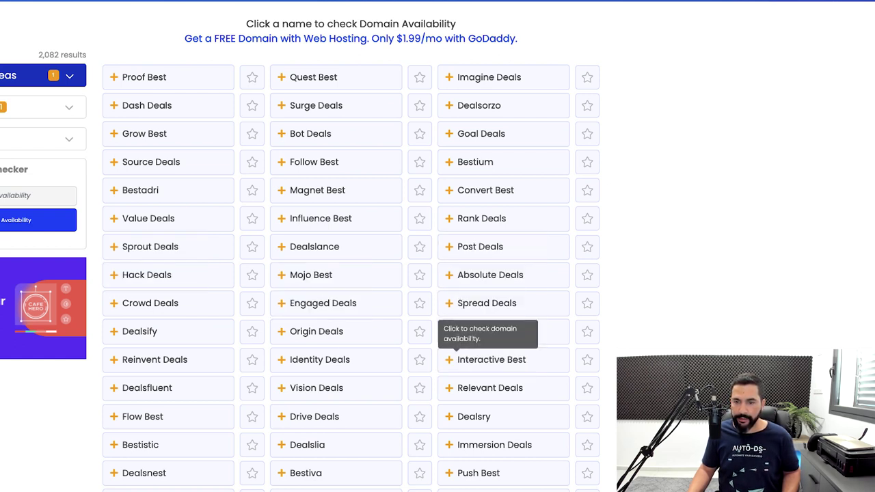
scroll(478, 423, down, 7)
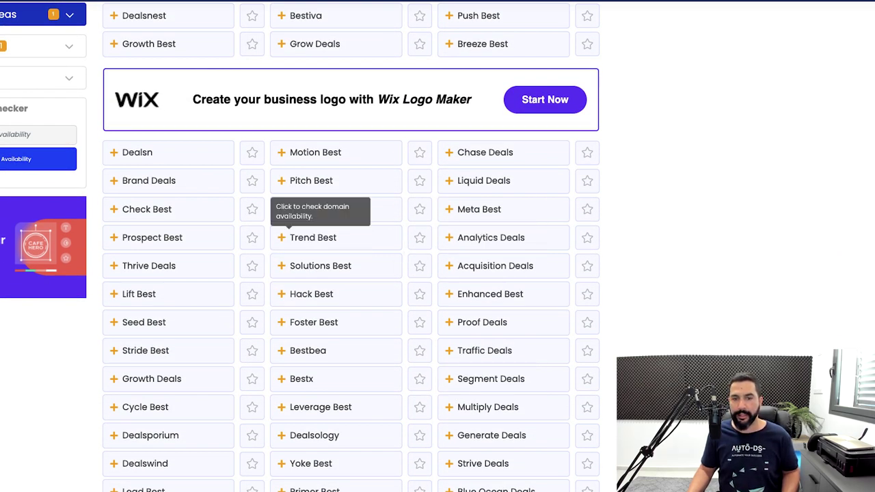
click(290, 237)
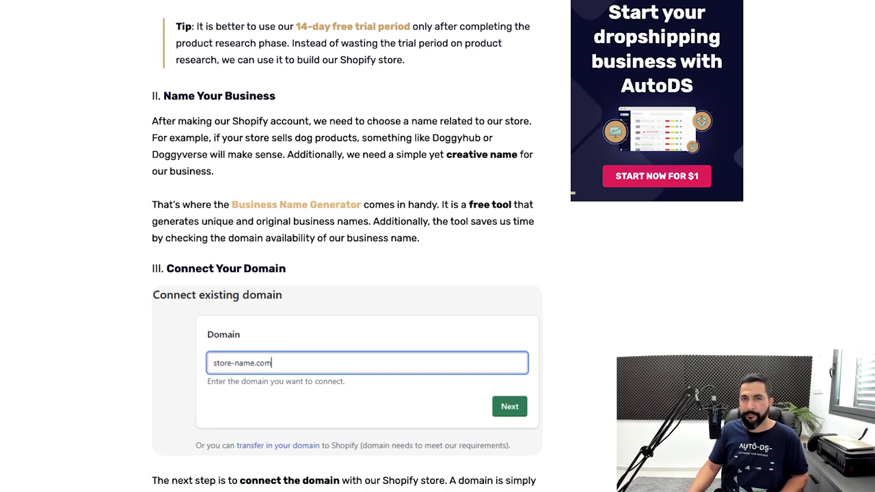
Read the guide's Connect Your Domain section on why to use a custom domain and where to get one.
scroll(347, 246, up, 1)
scroll(347, 246, down, 2)
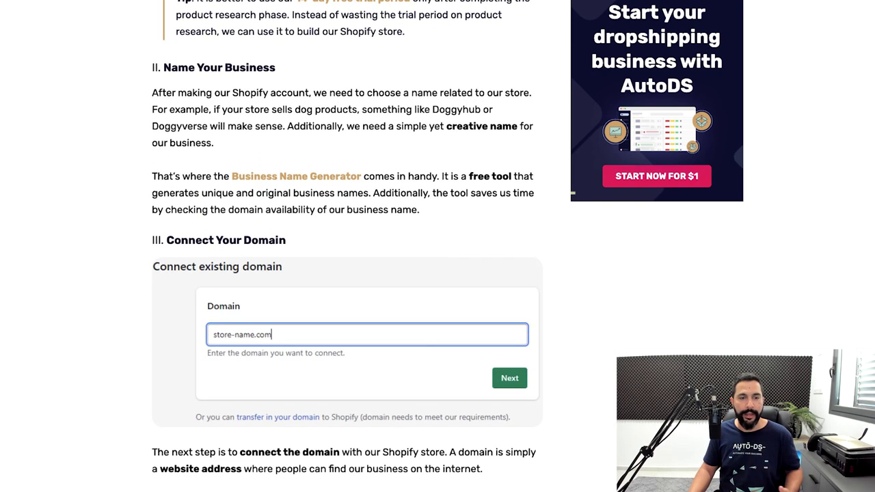
scroll(347, 246, down, 3)
scroll(347, 246, up, 2)
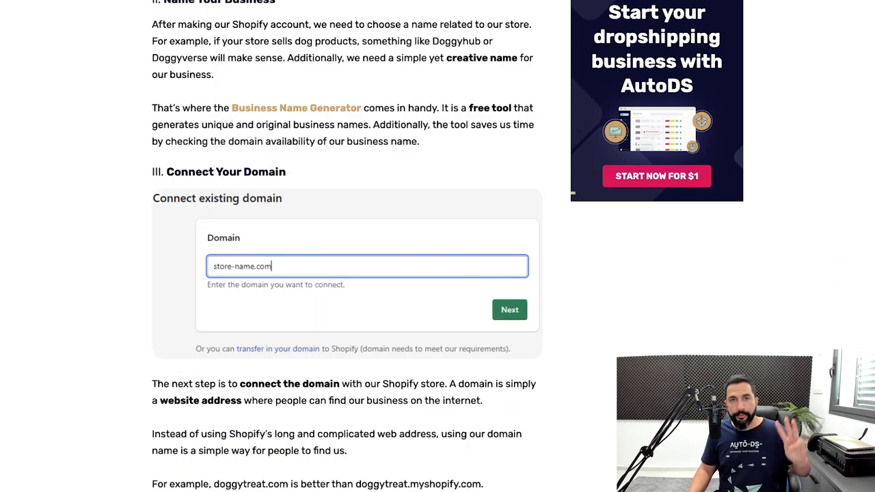
scroll(348, 246, down, 1)
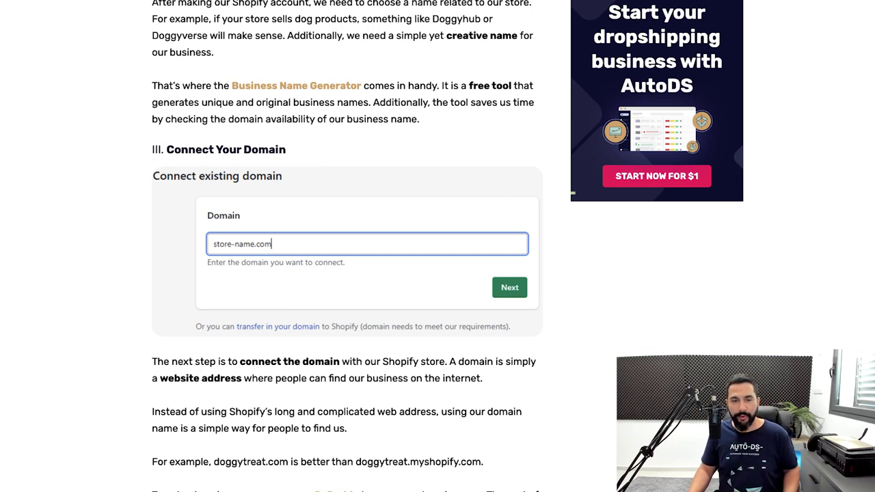
scroll(348, 246, down, 1)
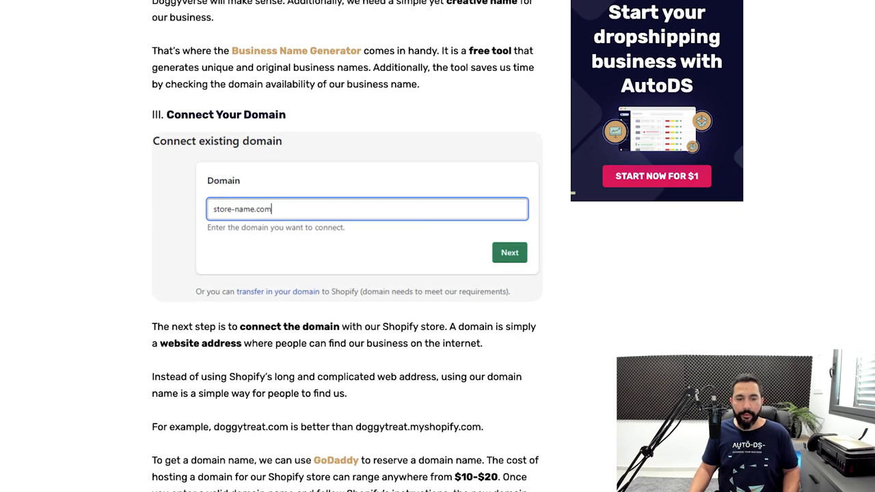
scroll(347, 246, down, 1)
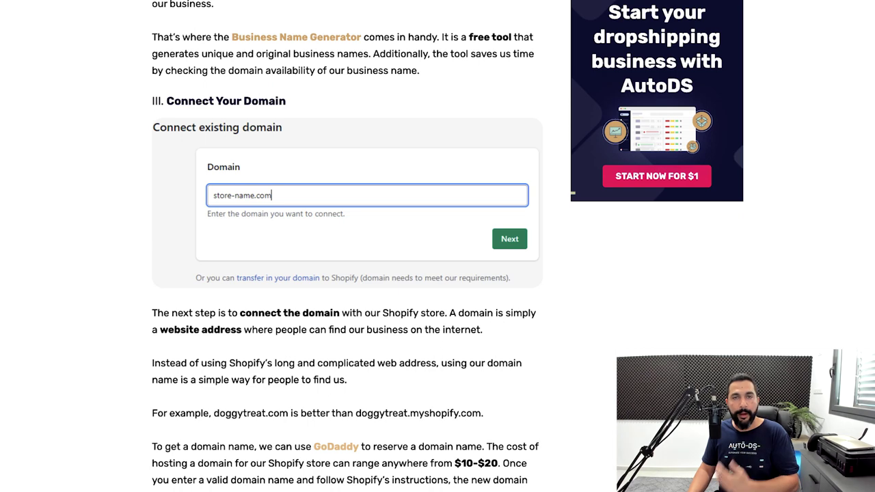
scroll(347, 246, up, 1)
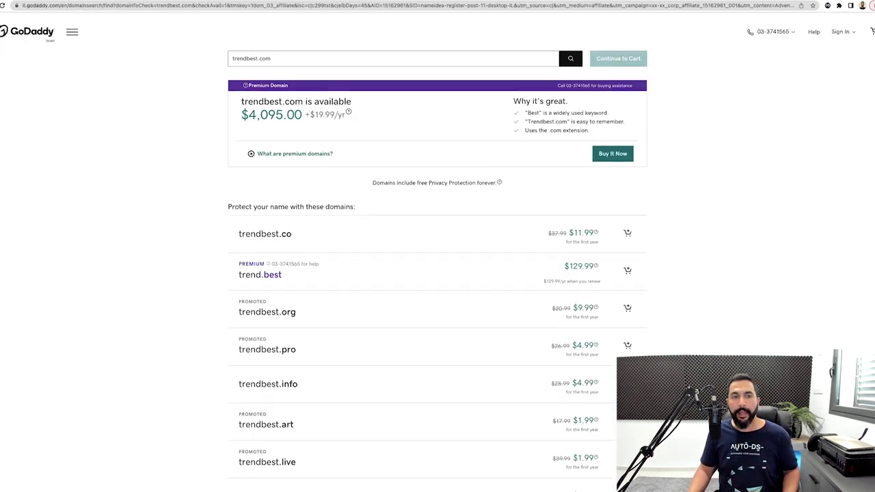
Browse GoDaddy's alternative domain extensions and prices for trendbest.
scroll(438, 273, down, 3)
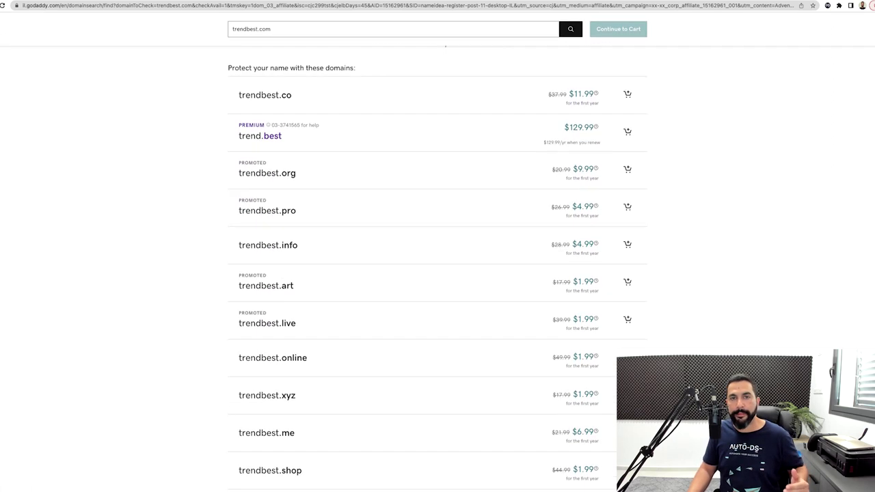
scroll(437, 259, down, 3)
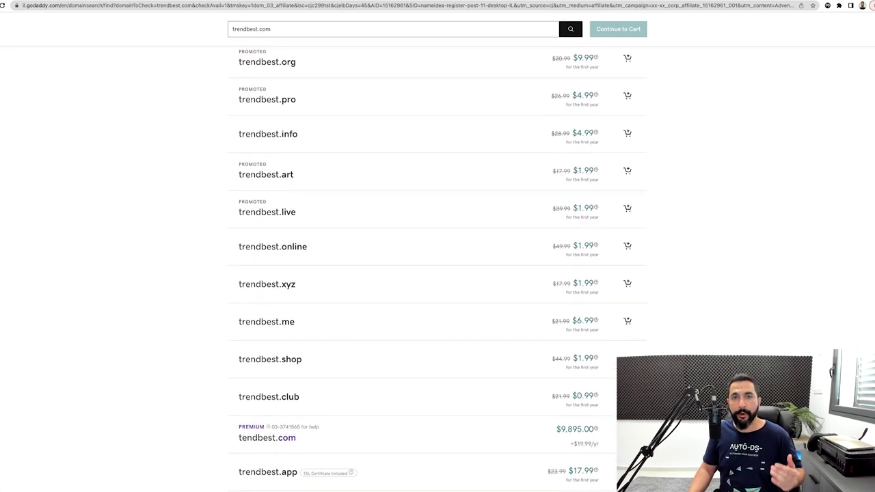
scroll(437, 260, down, 5)
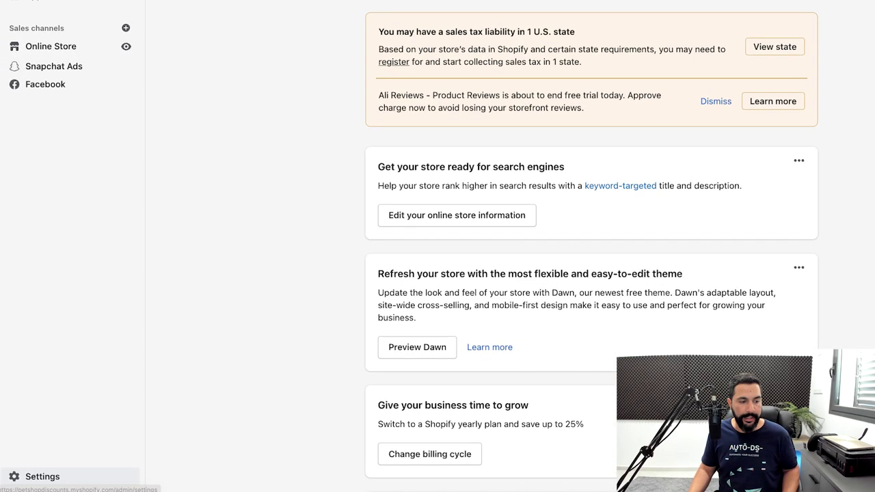
Switch to the Shopify admin, go to the store's domain settings and open the form for connecting an existing domain.
click(28, 477)
click(151, 391)
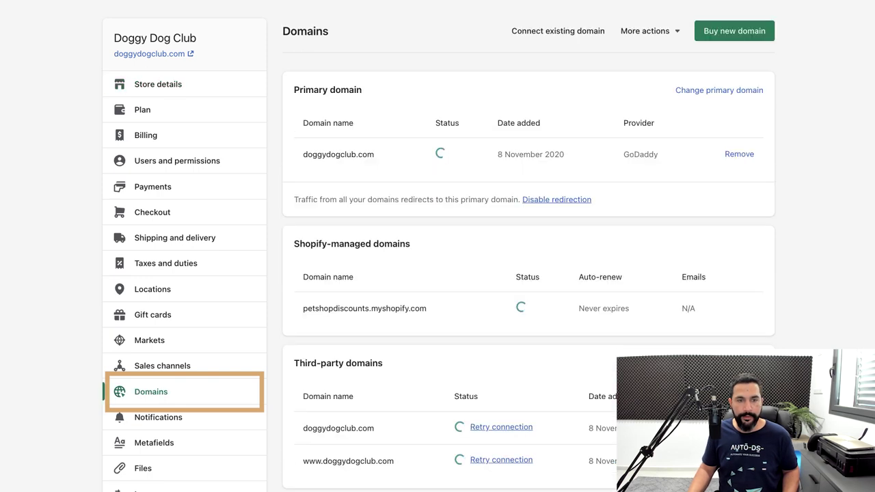
click(558, 31)
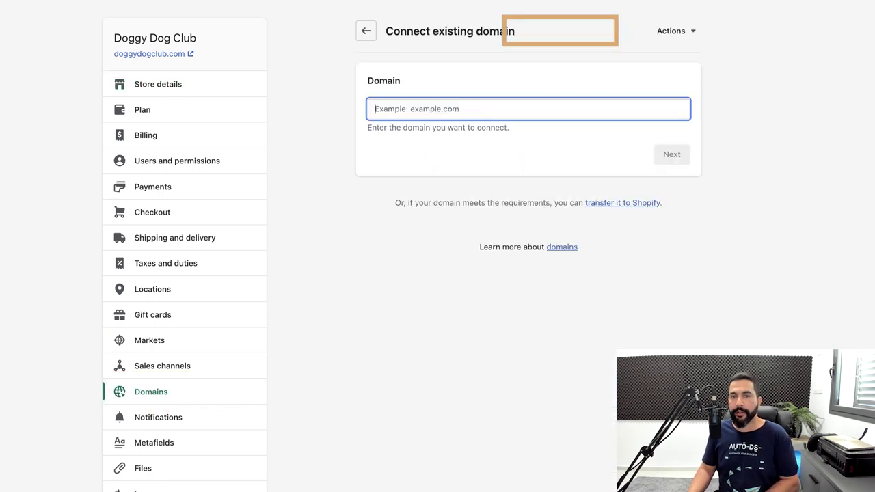
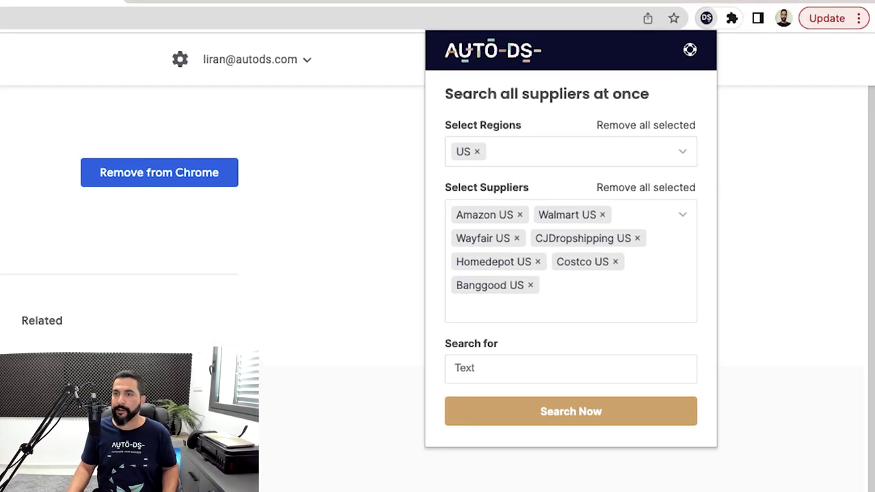
Examine the regions and additional US suppliers available in the AutoDS extension's supplier search.
click(494, 151)
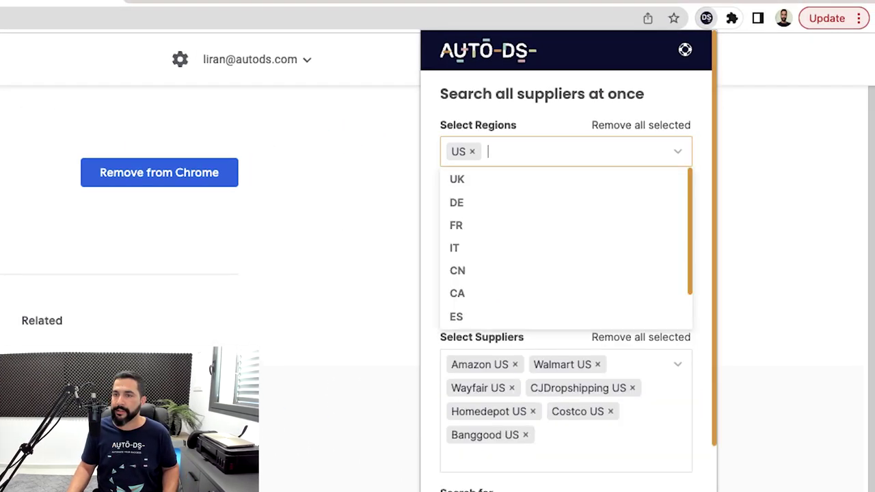
click(562, 429)
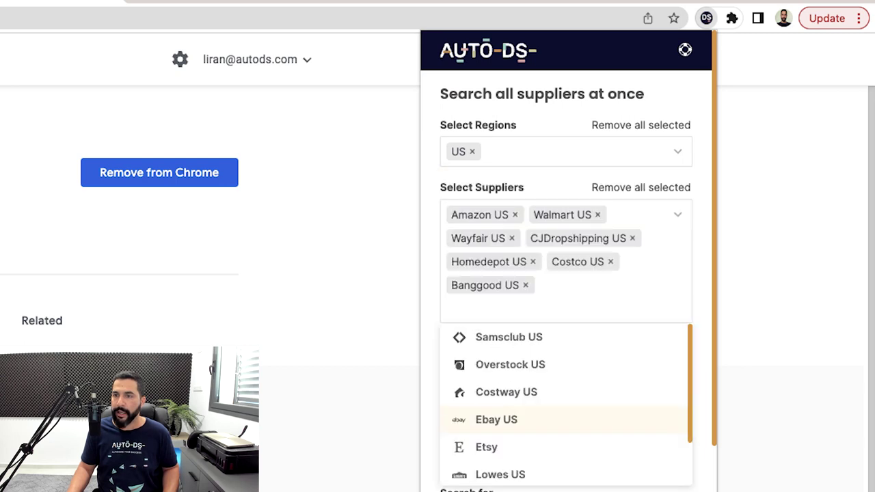
click(561, 305)
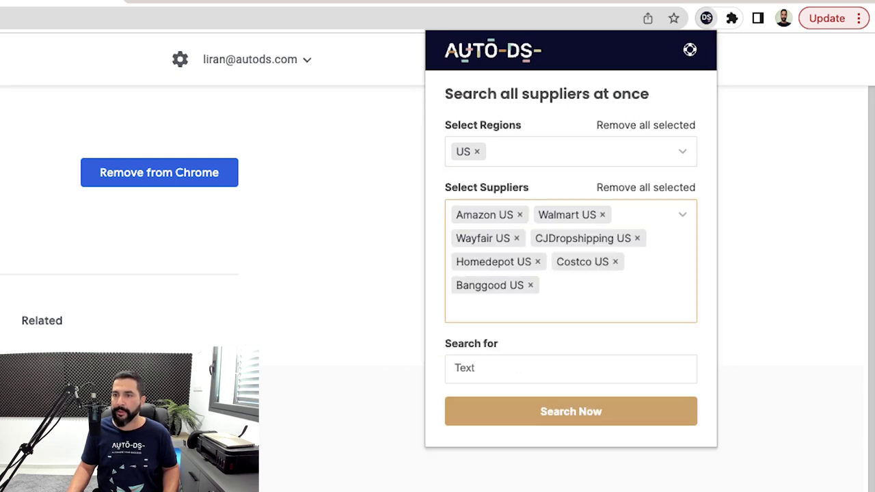
click(562, 304)
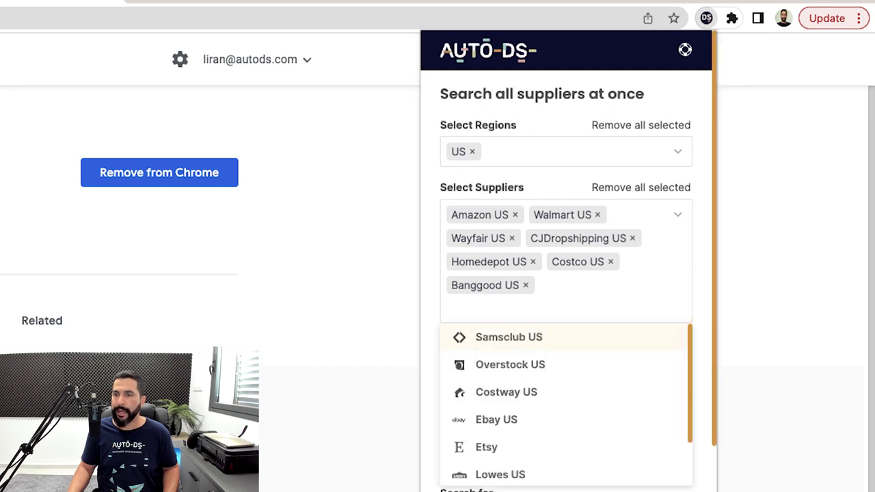
scroll(566, 383, down, 3)
scroll(566, 260, up, 2)
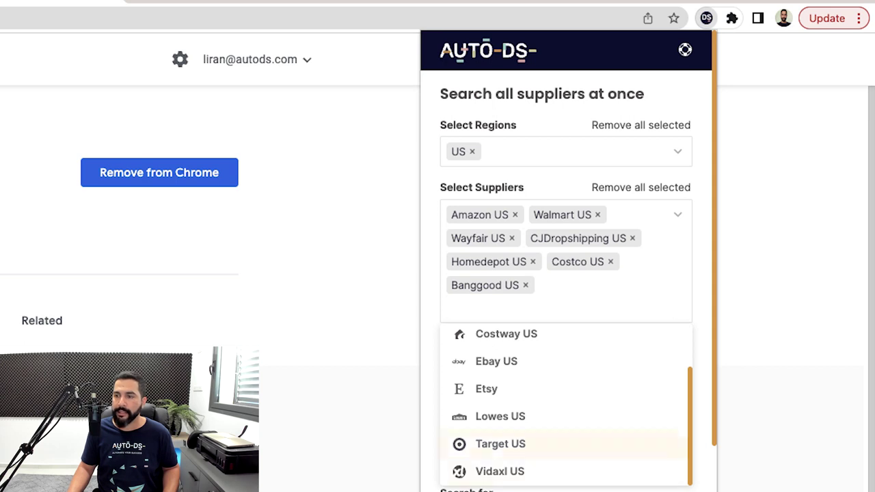
Search all the selected US suppliers at once for "pop fidget".
key(Escape)
text(pop fidget)
key(Return)
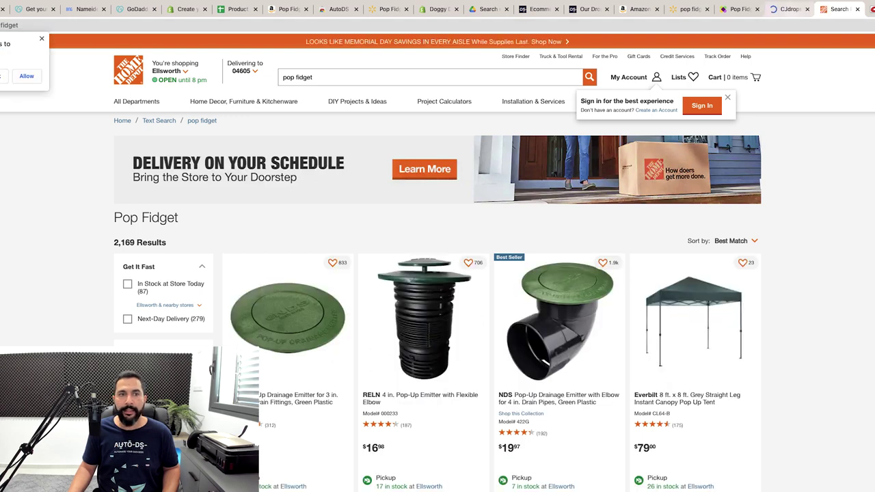
Look through the Home Depot results for pop fidget, then close the Home Depot and Costco result pages.
scroll(437, 273, down, 10)
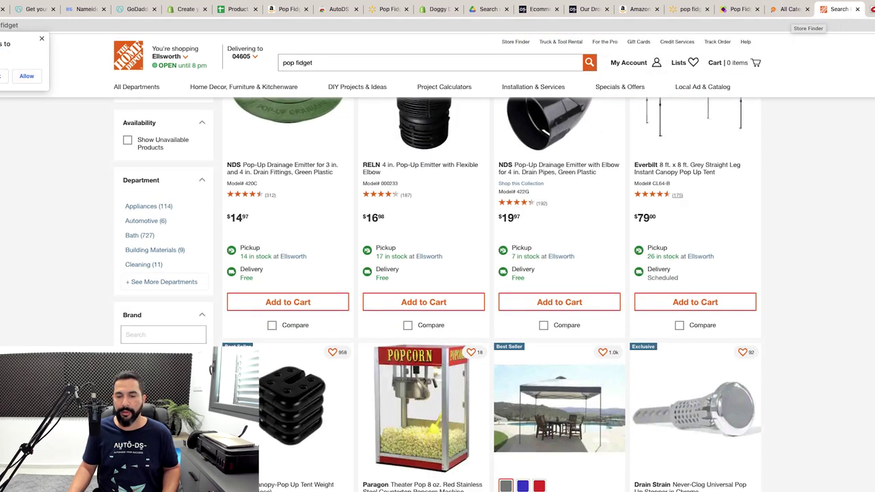
scroll(437, 273, up, 15)
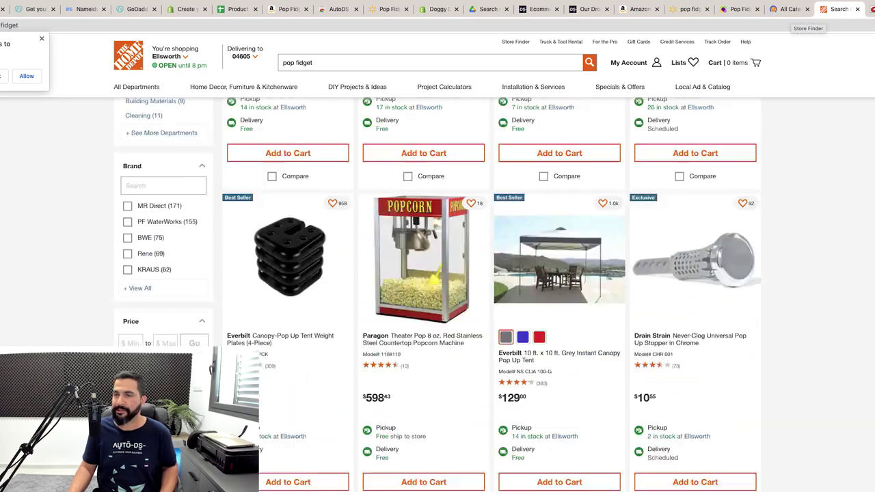
key(ctrl+w)
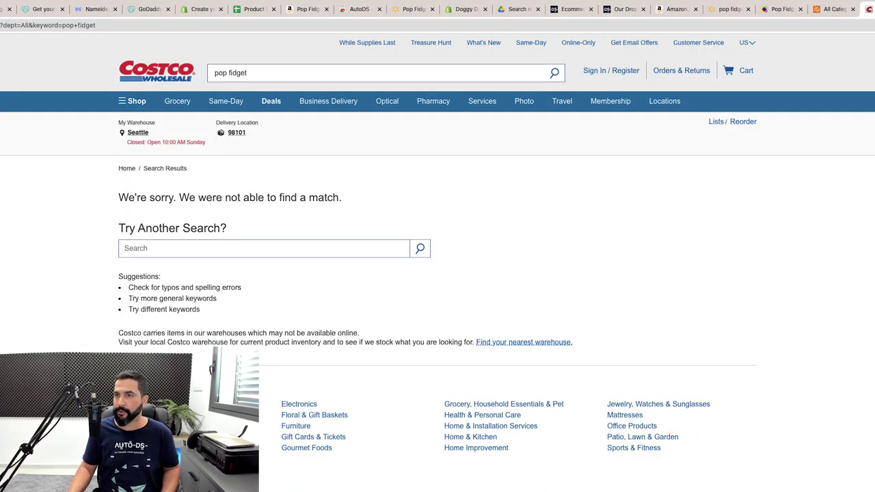
key(ctrl+w)
key(ctrl+w)
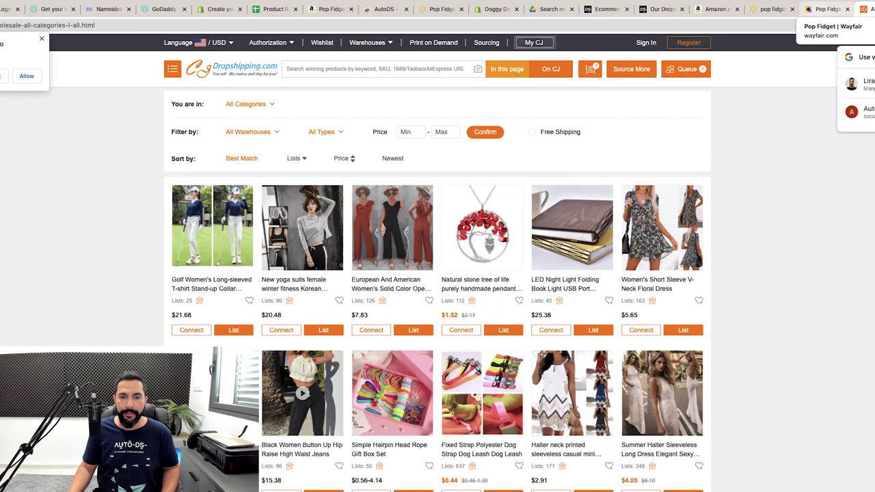
Browse the pop fidget search results on Wayfair, Walmart and Amazon.
click(828, 9)
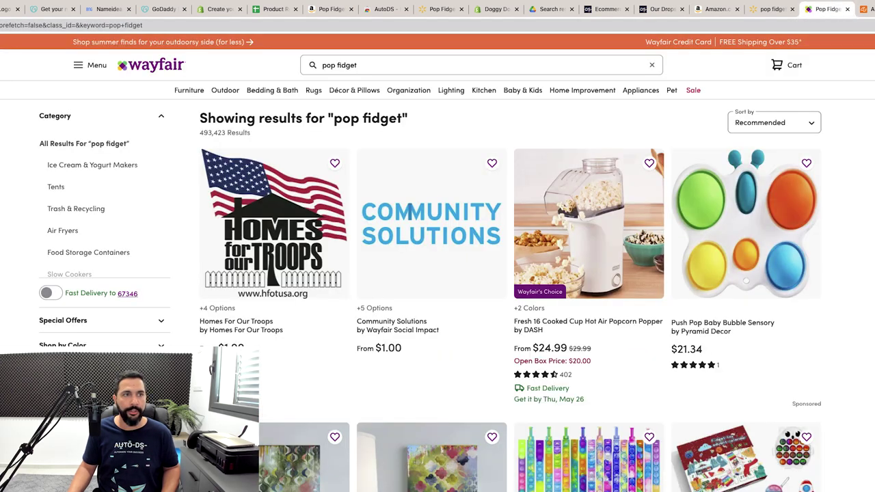
scroll(438, 262, down, 5)
click(772, 9)
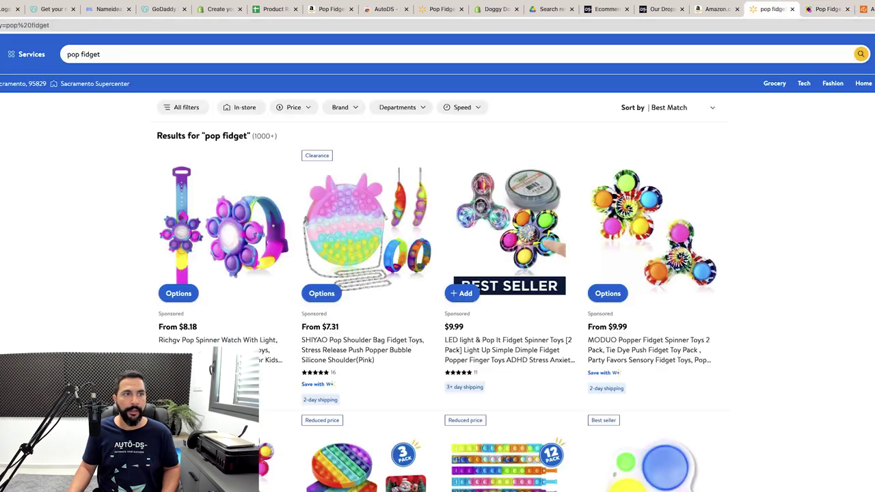
scroll(437, 274, down, 5)
click(716, 9)
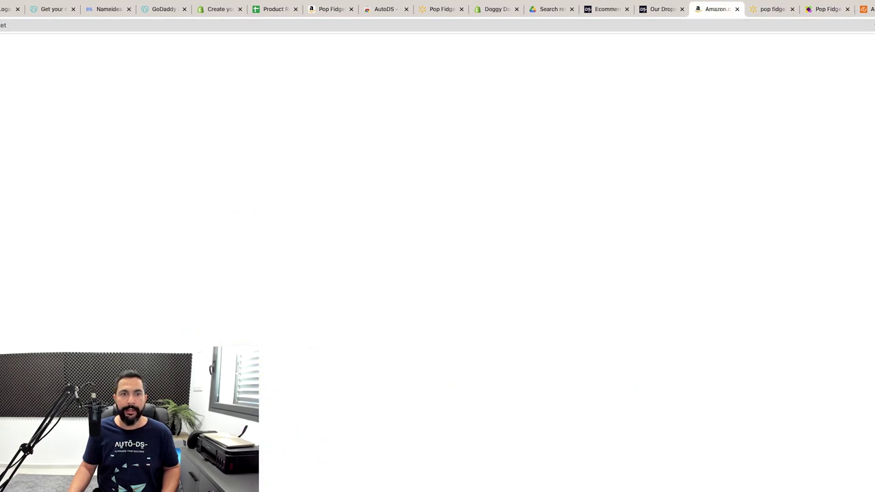
scroll(437, 262, down, 8)
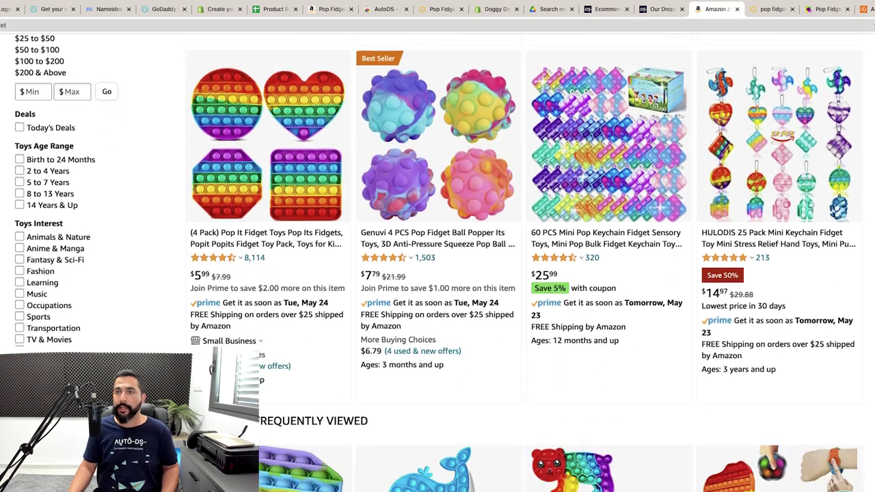
Close the Walmart results page and reload the Amazon results for pop fidget.
click(793, 9)
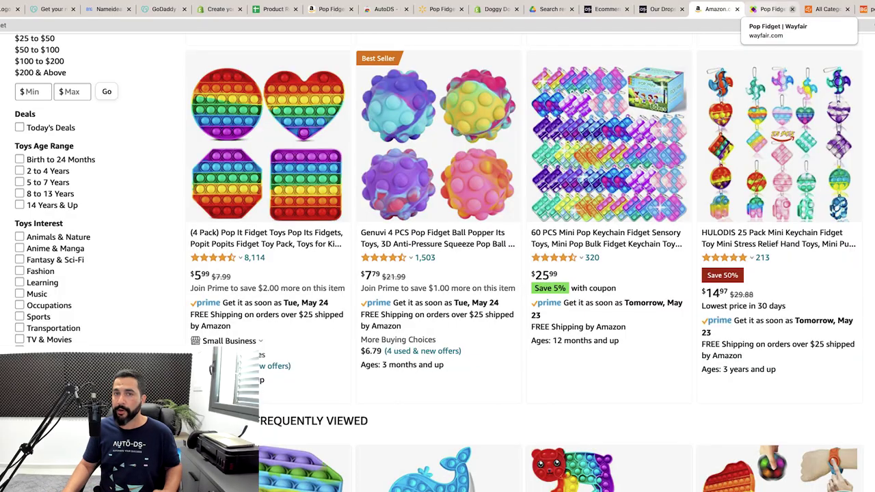
key(super+r)
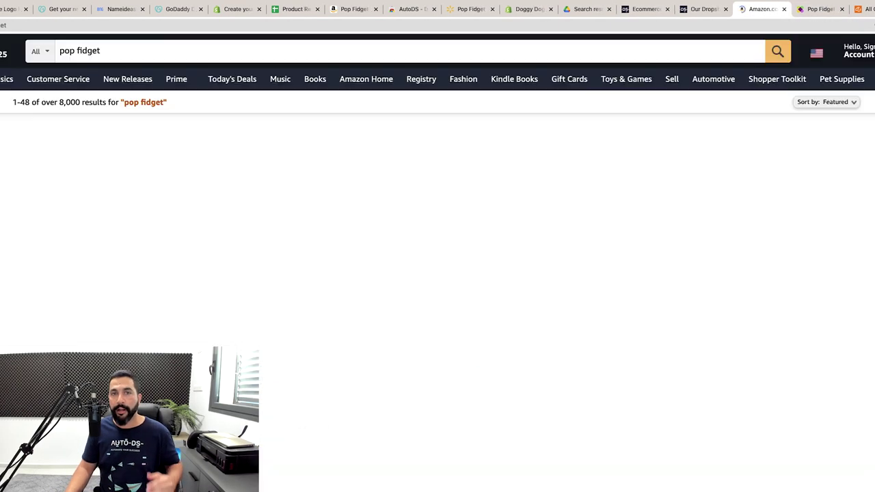
scroll(437, 262, up, 9)
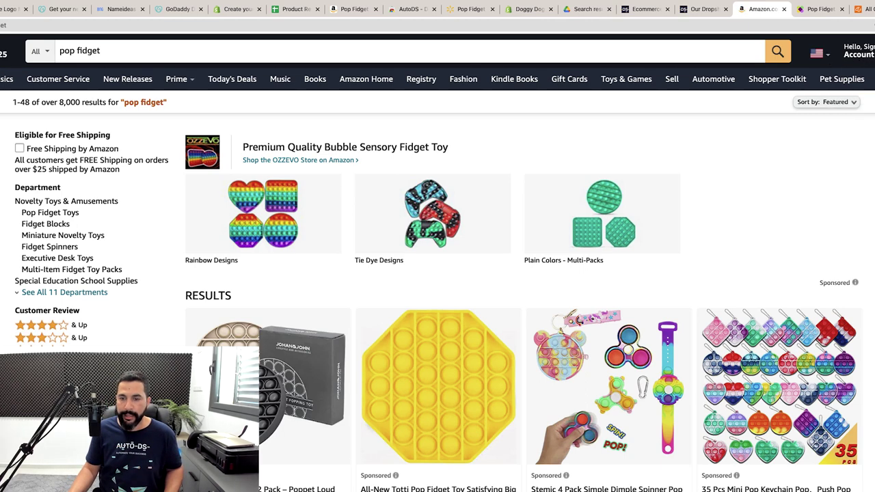
Extract the pop fidget products from the Amazon results with AutoDS Exporter and export them as a CSV file.
scroll(438, 262, down, 10)
scroll(438, 262, down, 15)
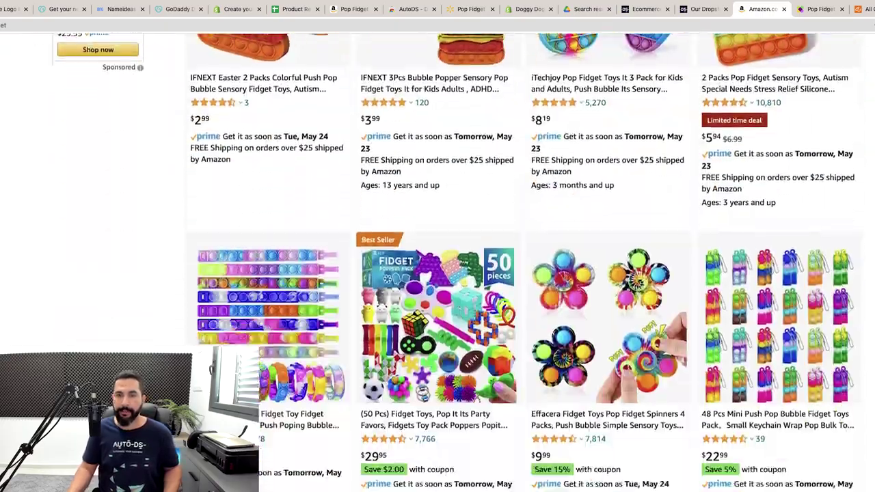
scroll(438, 263, down, 15)
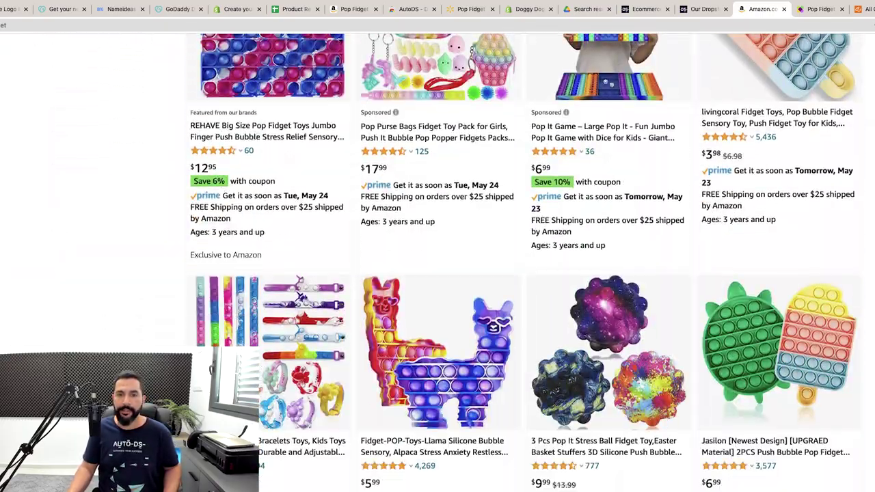
scroll(437, 262, down, 3)
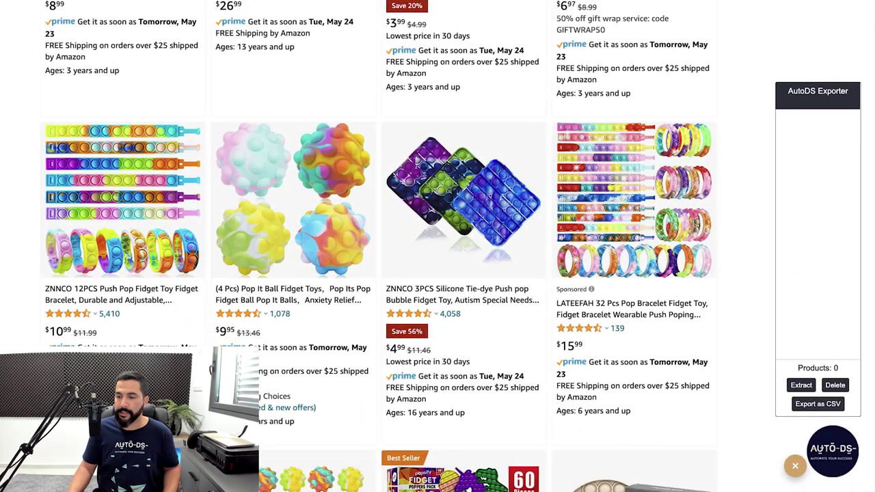
scroll(438, 262, down, 2)
click(801, 384)
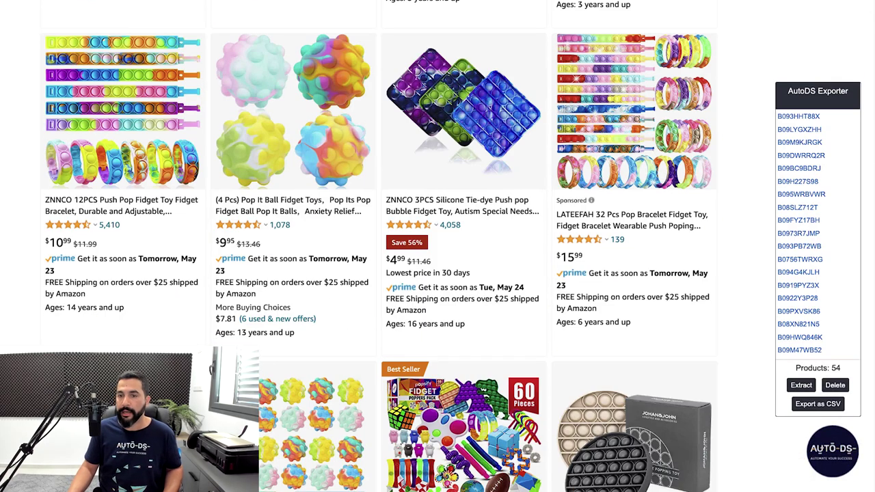
scroll(437, 262, down, 1)
scroll(437, 262, down, 5)
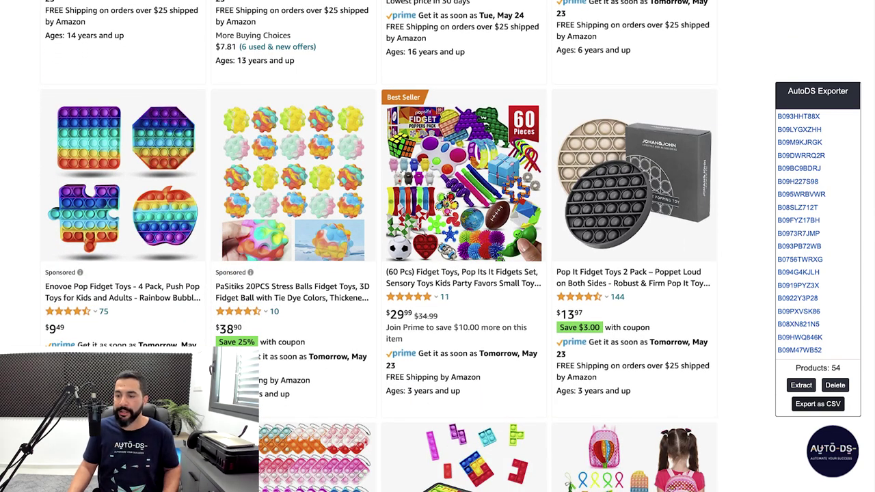
click(817, 404)
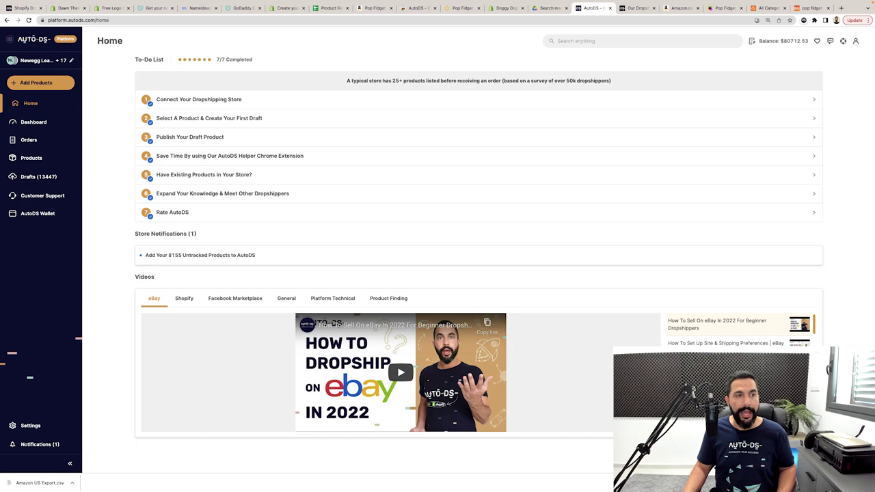
Start a multiple-product import in the AutoDS platform and choose Amazon US Export.csv from Downloads for upload.
click(35, 82)
click(66, 131)
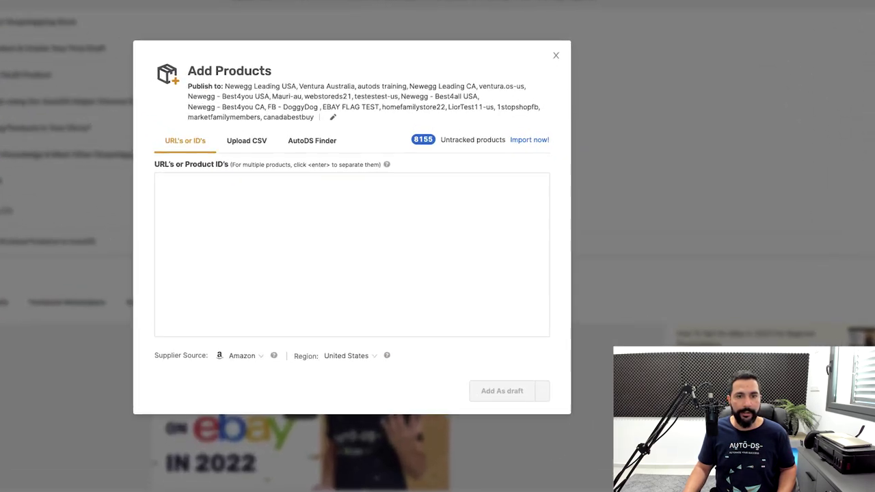
click(373, 194)
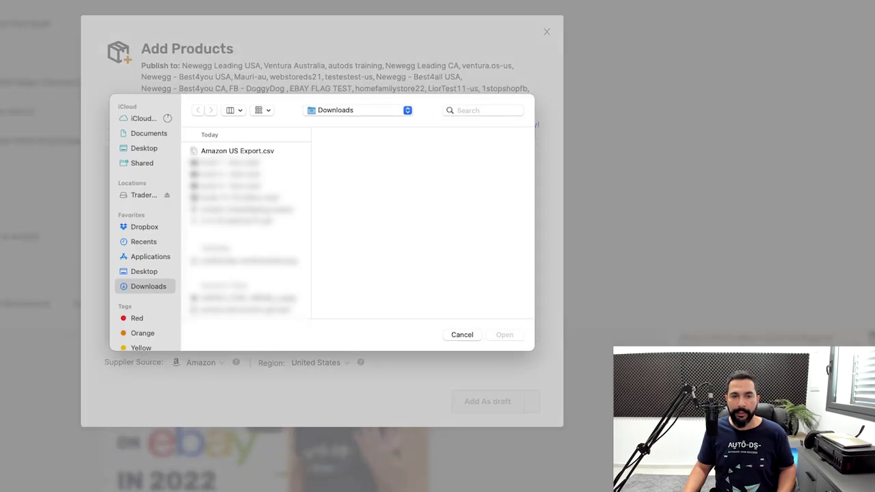
double_click(237, 150)
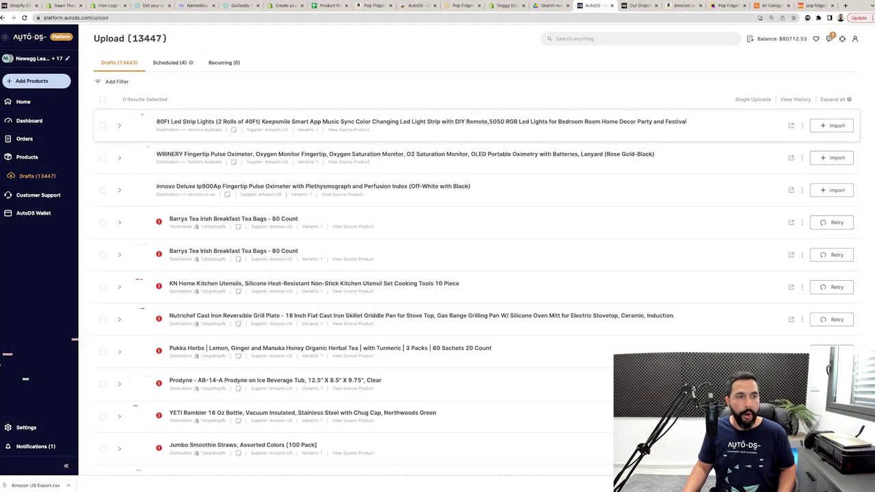
Expand the 80Ft Led Strip Lights draft and examine its title, tags, policies and product description.
click(119, 125)
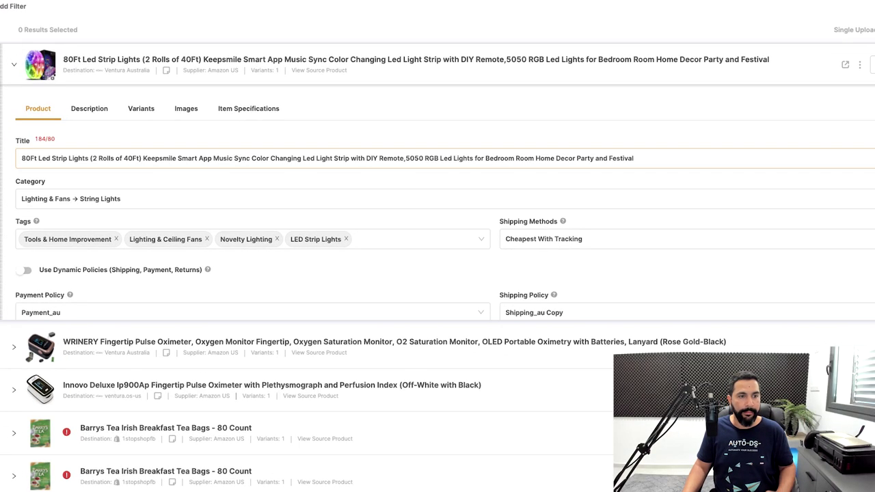
scroll(444, 223, down, 5)
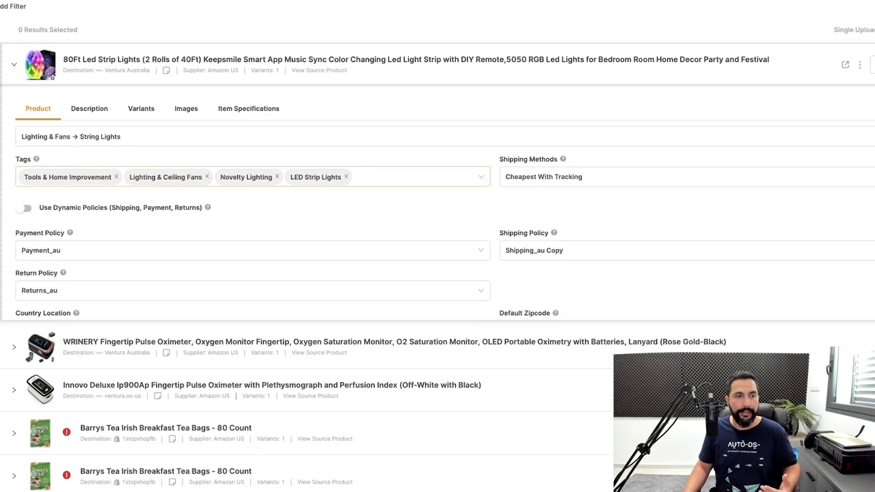
scroll(444, 219, up, 1)
click(89, 108)
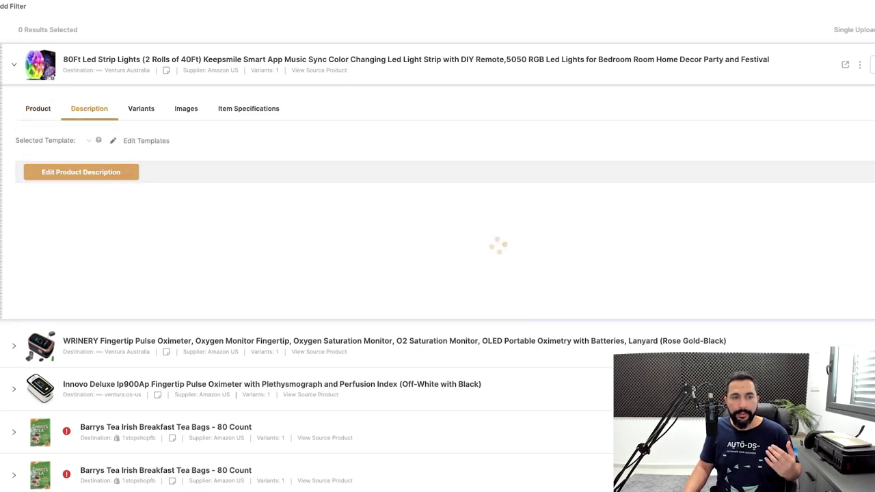
scroll(444, 226, down, 2)
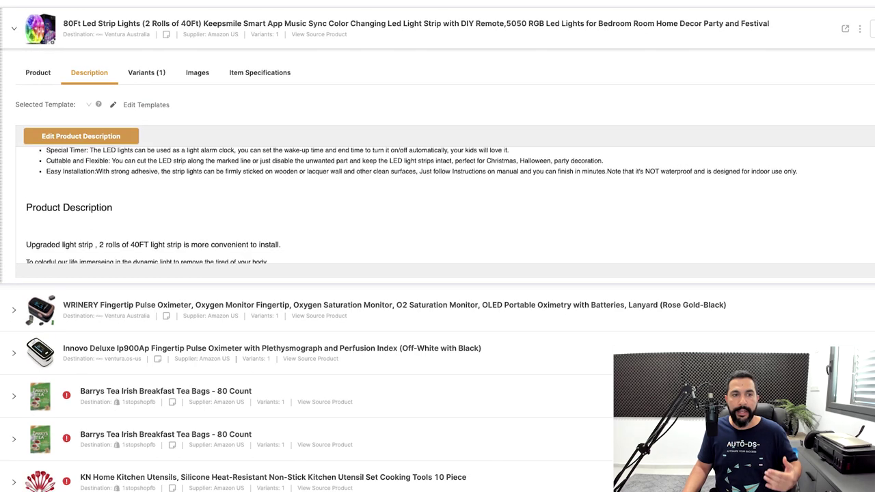
Examine the variants, images and item specifications of the LED strip lights draft.
click(147, 72)
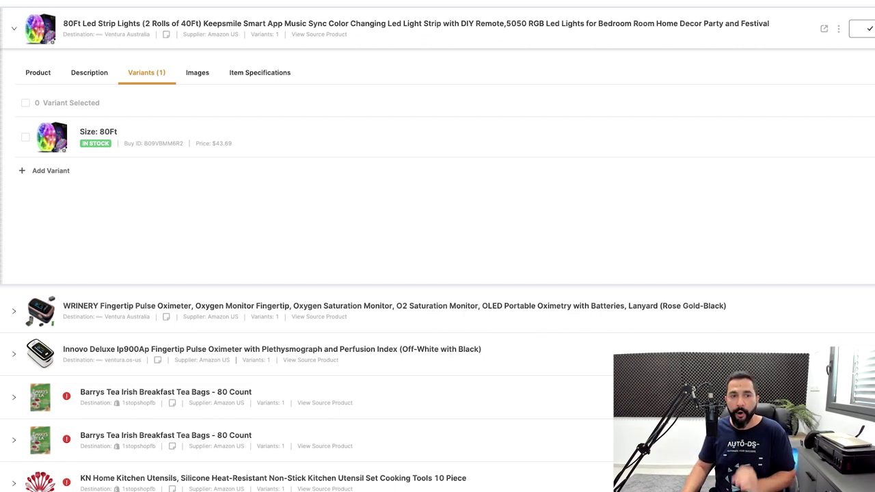
click(197, 73)
click(146, 73)
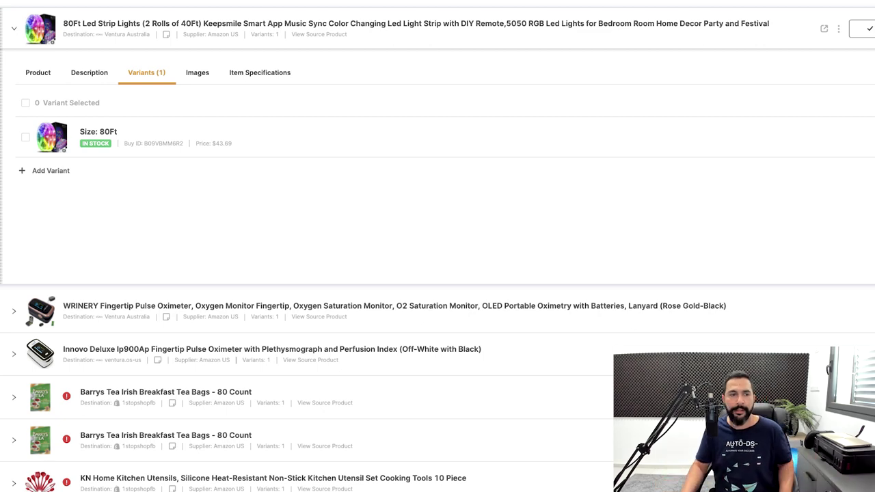
click(196, 72)
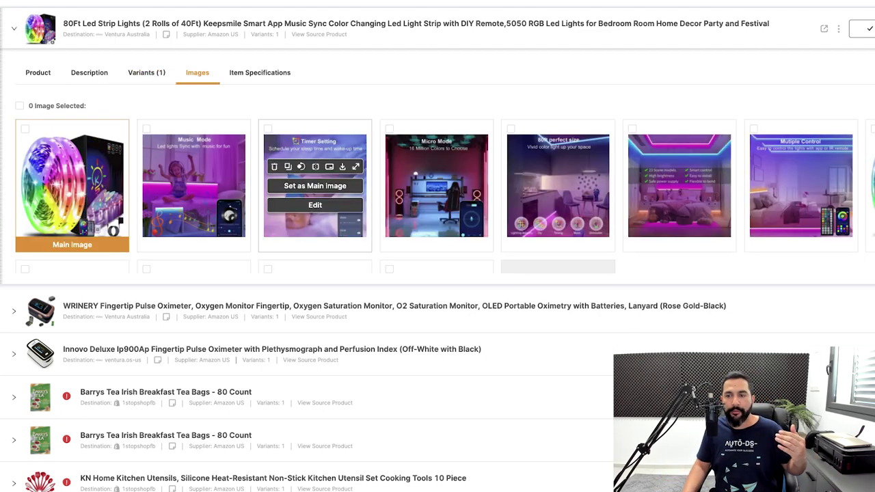
scroll(801, 191, down, 2)
click(259, 72)
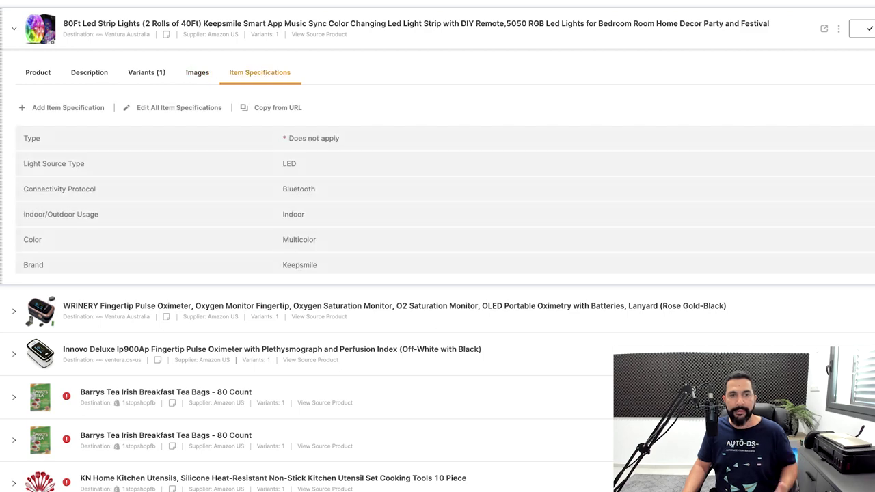
scroll(445, 199, down, 3)
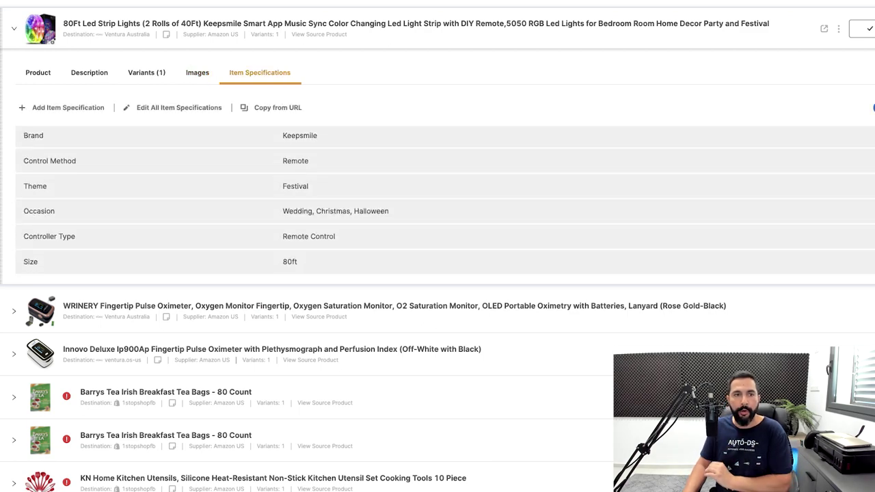
Go back through the LED strip lights draft's description and general product settings, down to the stock, price and auto-order monitoring options.
click(197, 72)
click(146, 72)
click(89, 72)
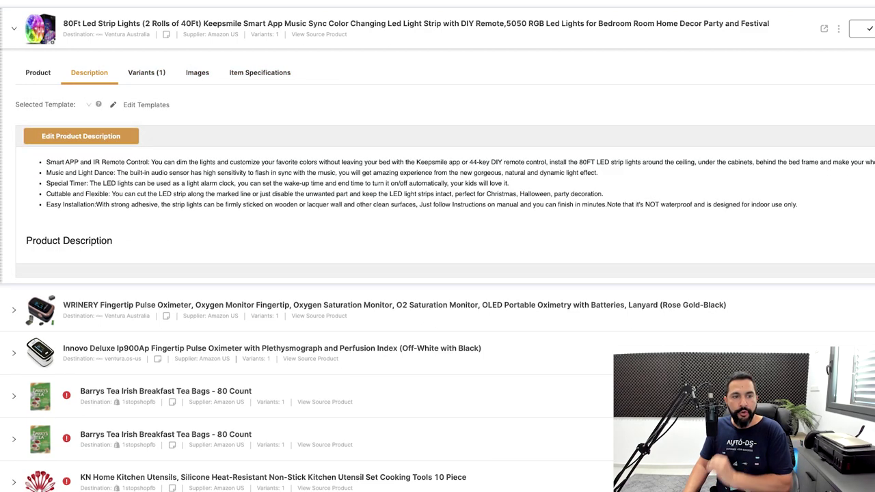
click(38, 73)
scroll(555, 200, down, 2)
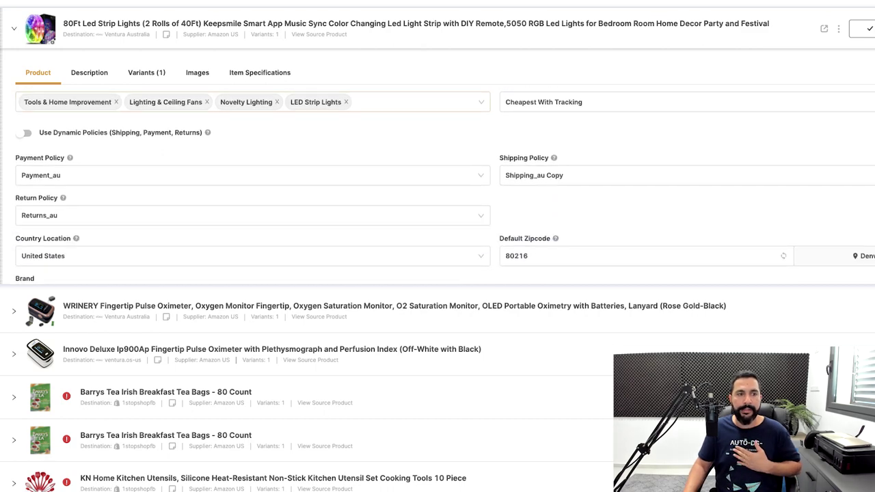
scroll(445, 188, down, 3)
scroll(437, 246, down, 1)
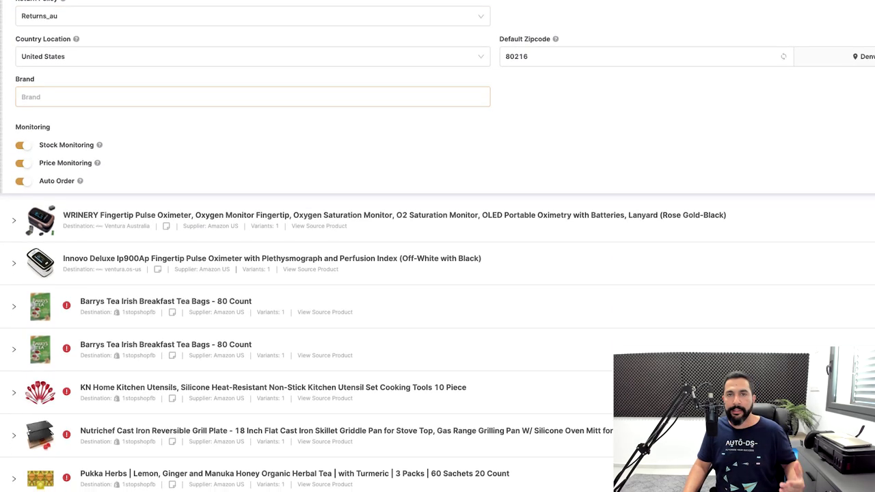
scroll(438, 246, down, 1)
scroll(438, 246, up, 1)
scroll(438, 273, up, 2)
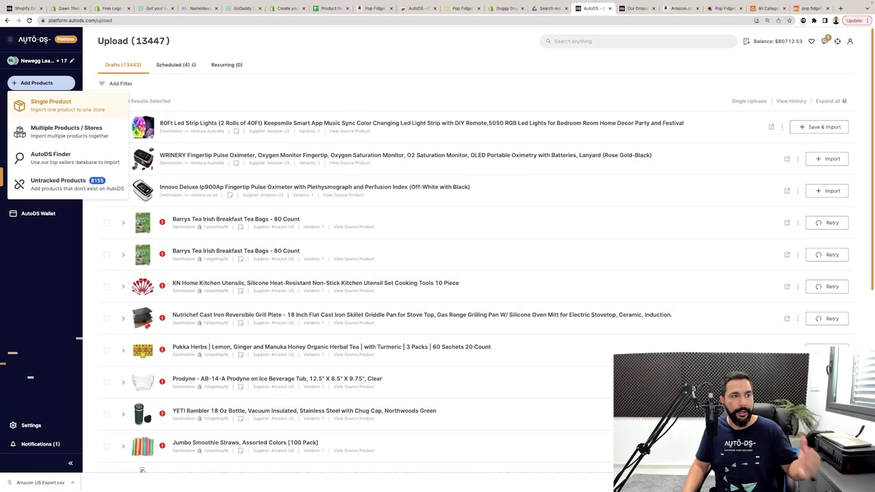
Start a single-product import and set Ventura Australia as the store to publish to.
click(67, 105)
click(364, 224)
click(497, 345)
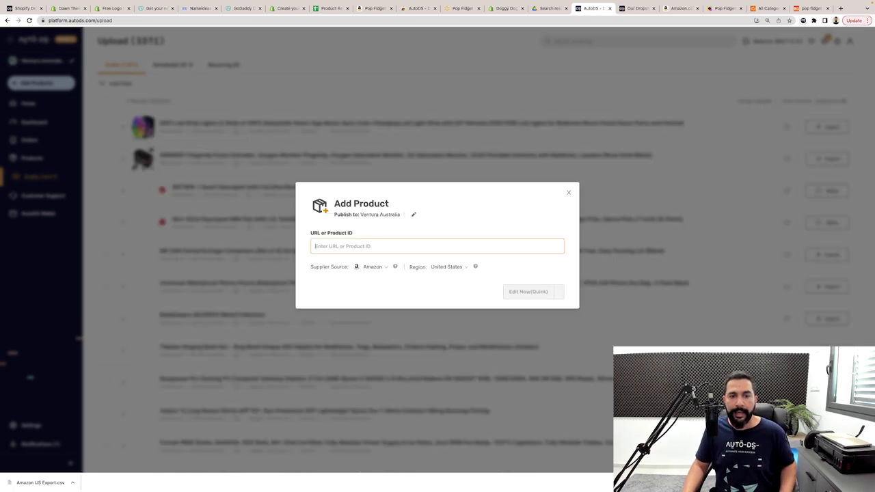
Copy the Amazon URL of the Pop Fidget Sensory Toys into the single-product import, and close that form without adding the product.
click(375, 8)
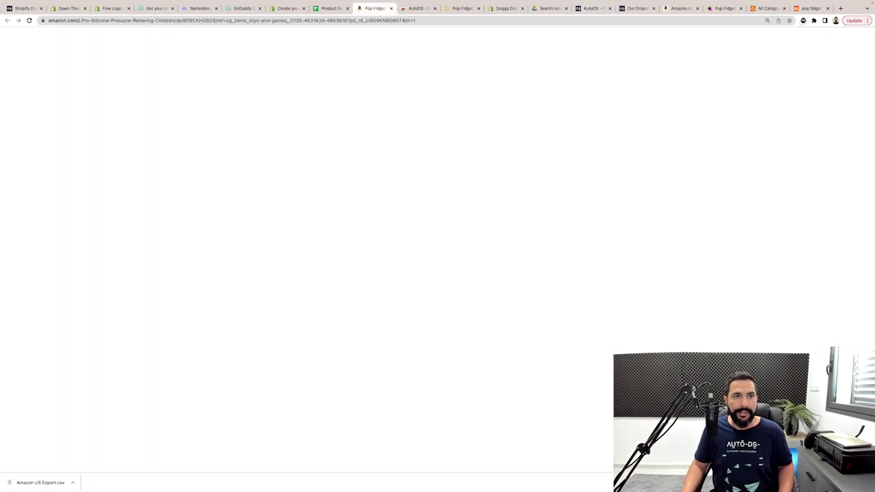
click(221, 19)
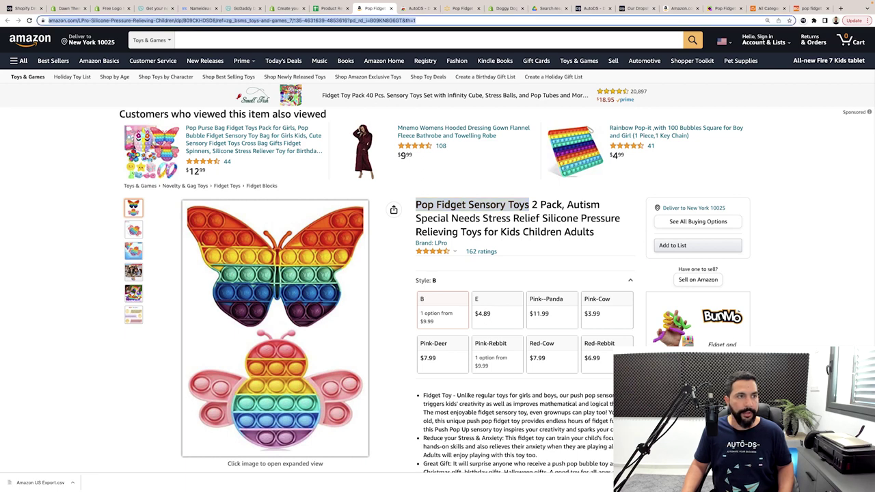
key(super+c)
click(592, 8)
key(super+v)
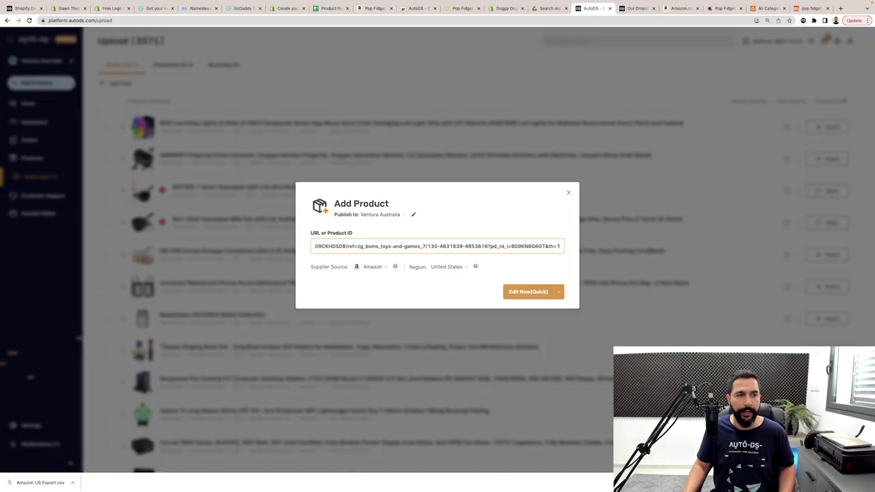
click(568, 193)
Start a multiple-product import and fill its URL list with repeated entries of the pop fidget toys' Amazon link, each on its own line.
click(41, 83)
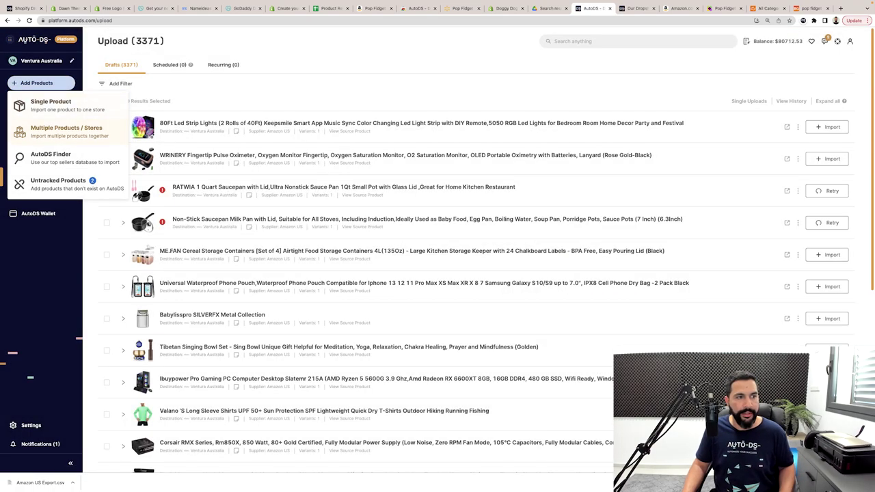
click(66, 127)
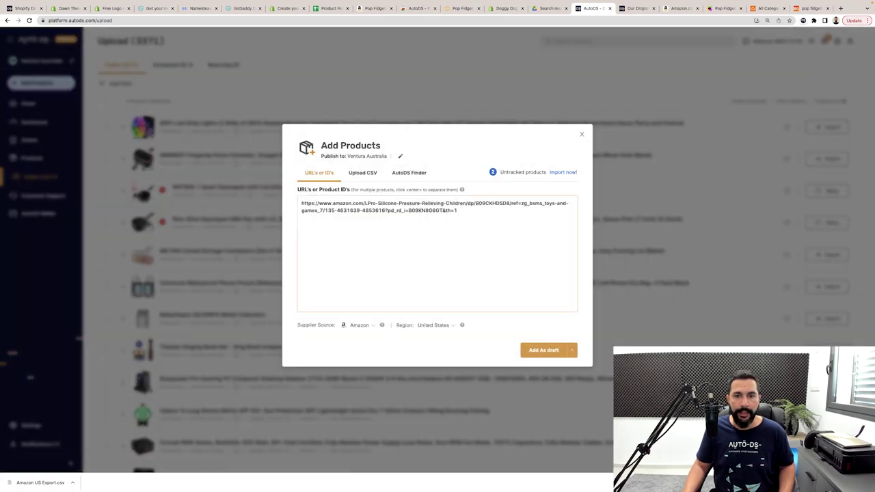
key(ctrl+v)
key(Return)
key(Return)
key(ctrl+v)
key(Return)
key(Return)
key(ctrl+v)
key(super+v)
key(Return)
key(Return)
key(super+v)
key(Return)
key(Return)
key(super+v)
key(Return)
key(Return)
key(super+v)
key(Return)
key(Return)
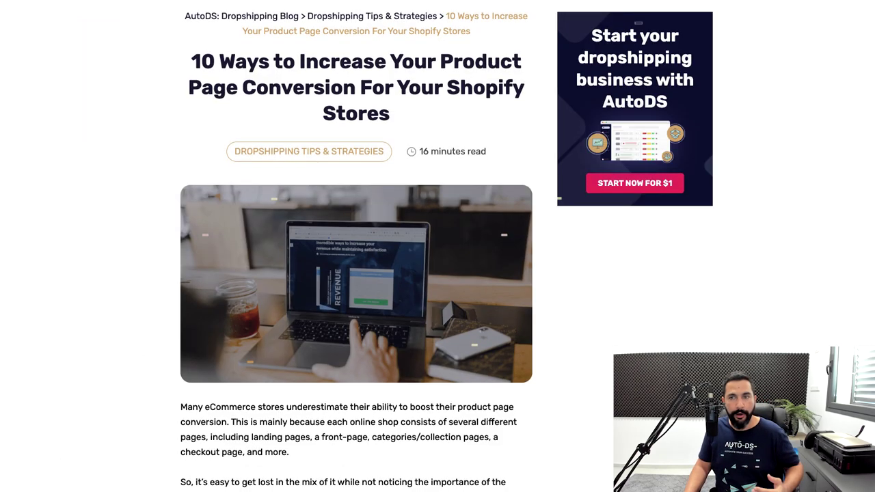
Read the blog advice on increasing Shopify product page conversion, covering high-quality images, customer reviews and optimizing product pages.
scroll(355, 246, down, 3)
scroll(356, 246, down, 9)
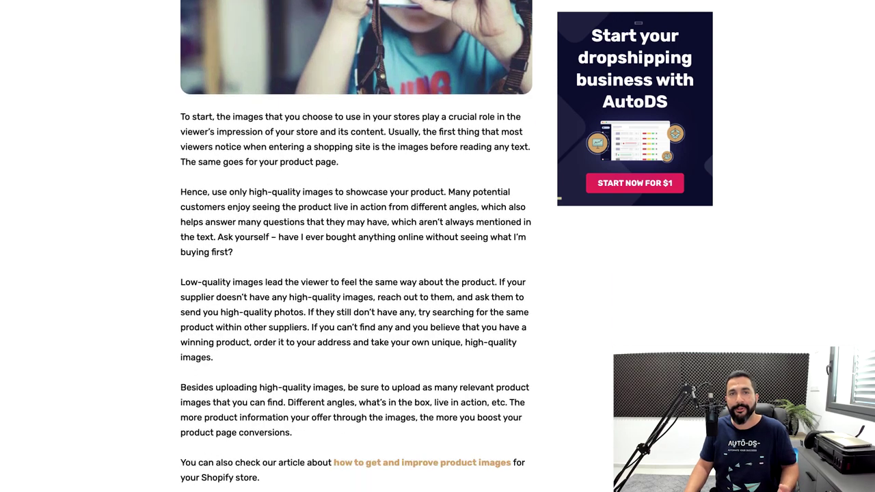
scroll(355, 246, up, 3)
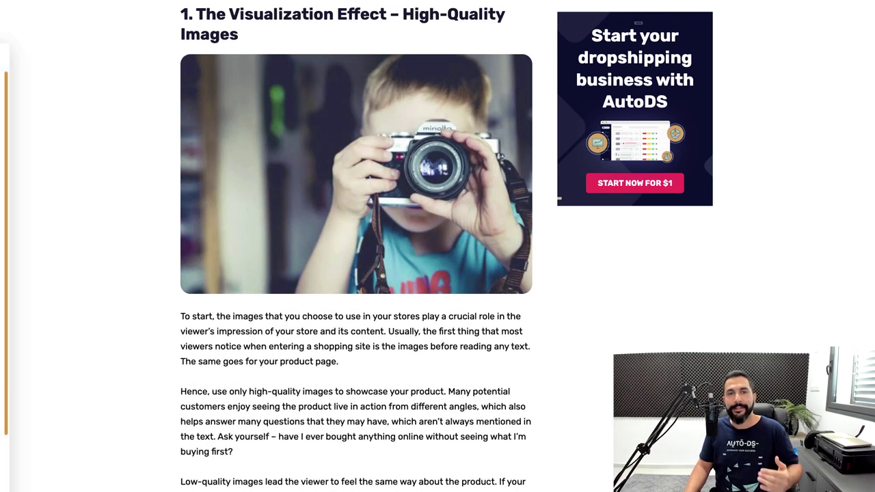
scroll(355, 246, down, 1)
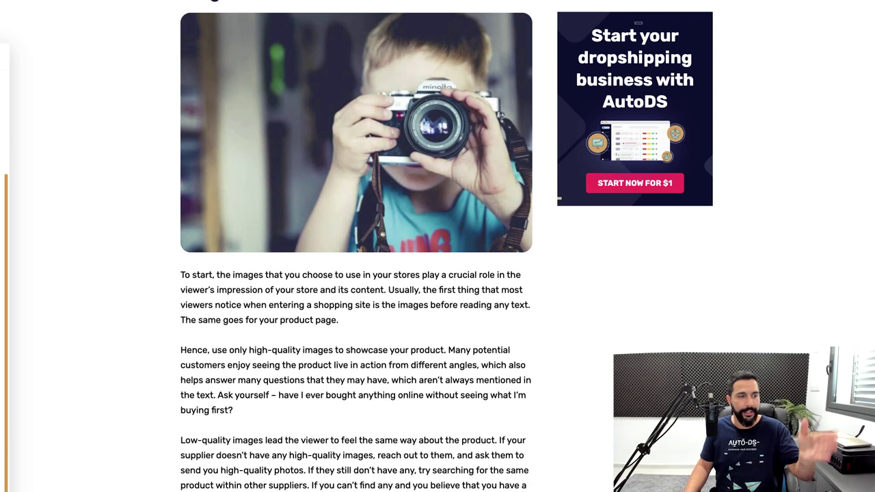
scroll(355, 246, up, 1)
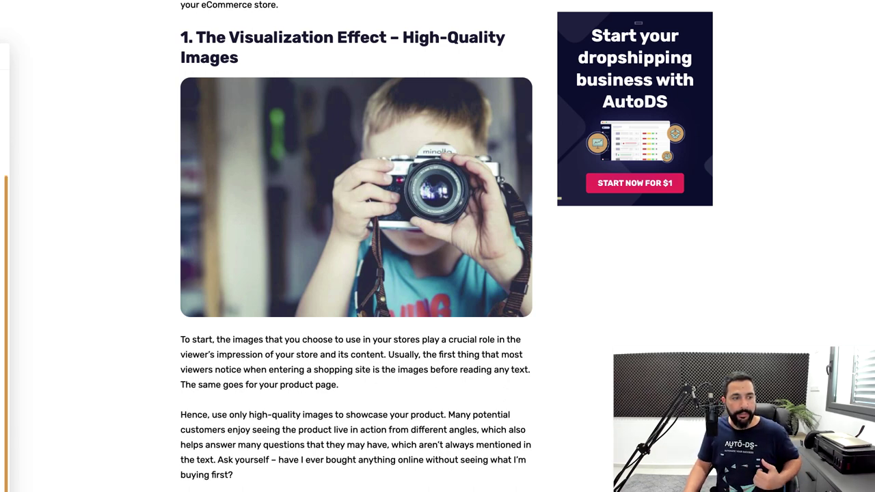
scroll(356, 246, down, 20)
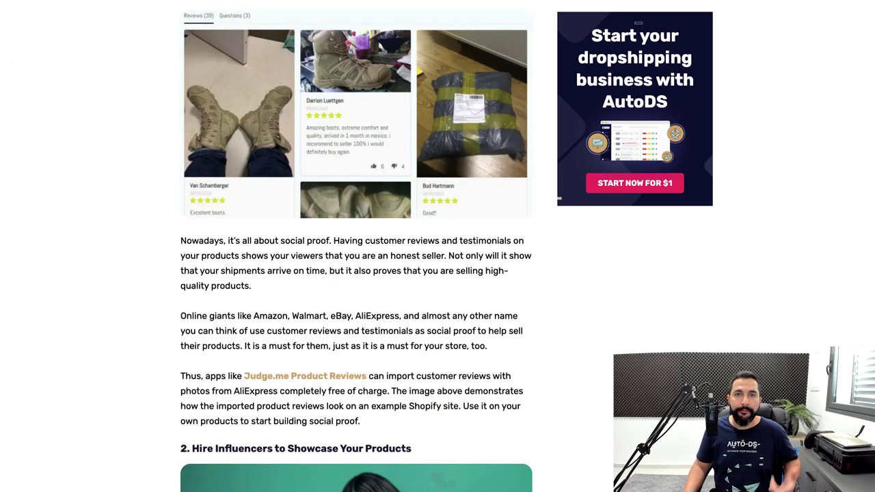
scroll(356, 246, down, 4)
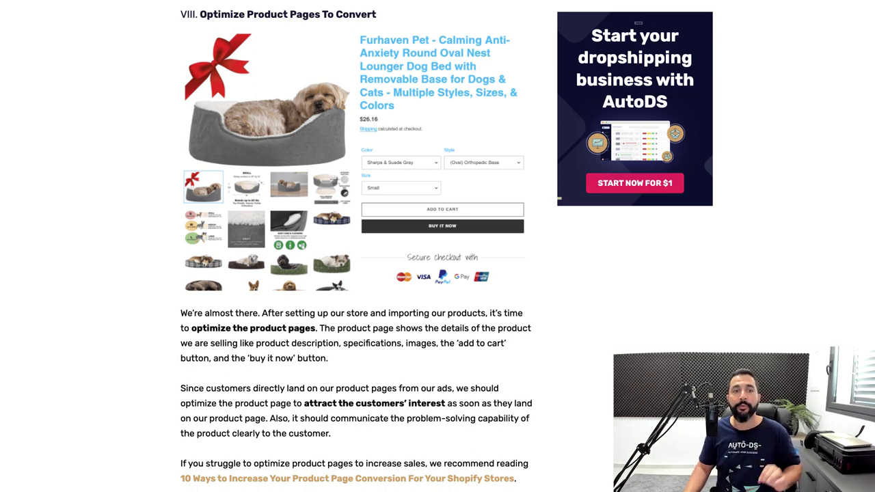
scroll(356, 247, down, 5)
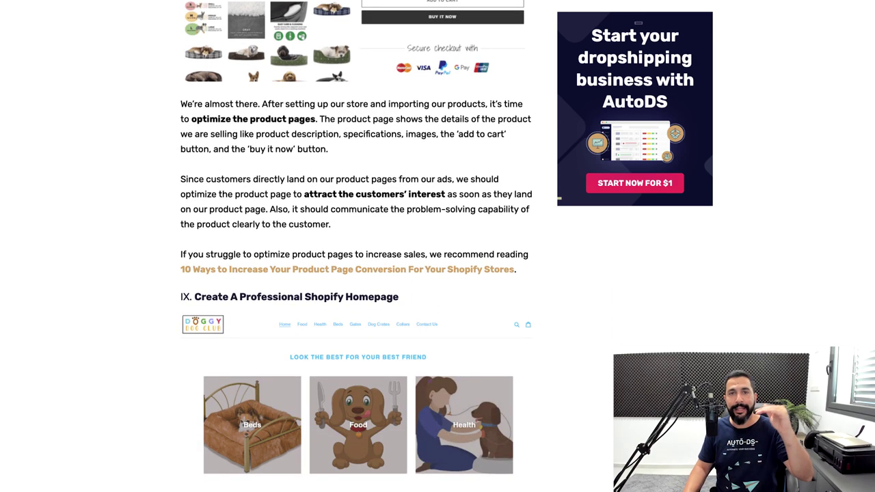
scroll(357, 246, up, 3)
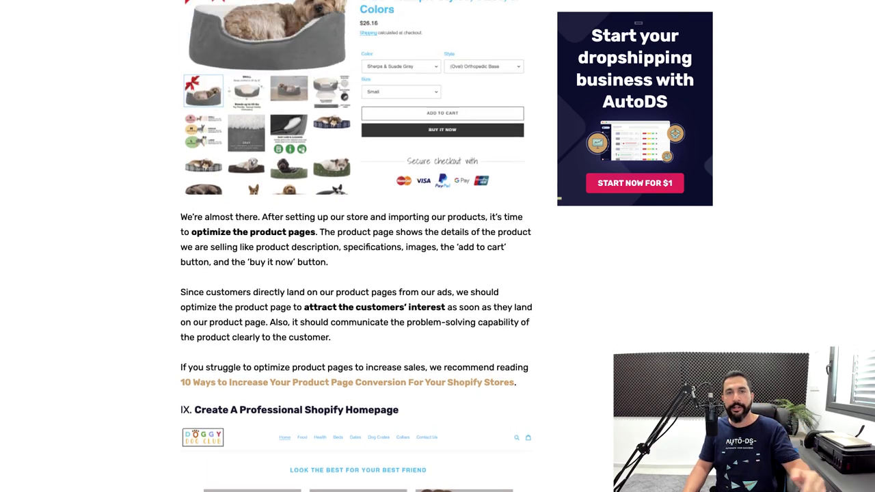